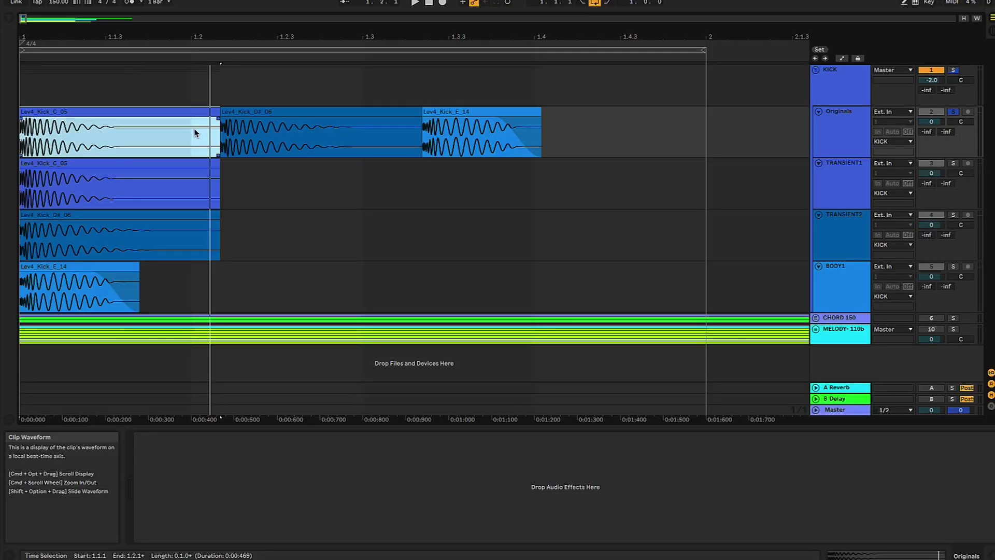
Select the Lev4_Kick_C_05 clip on the TRANSIENT1 track and fit the arrangement view to it
{"action": "left_click", "coordinate": [123, 188]}
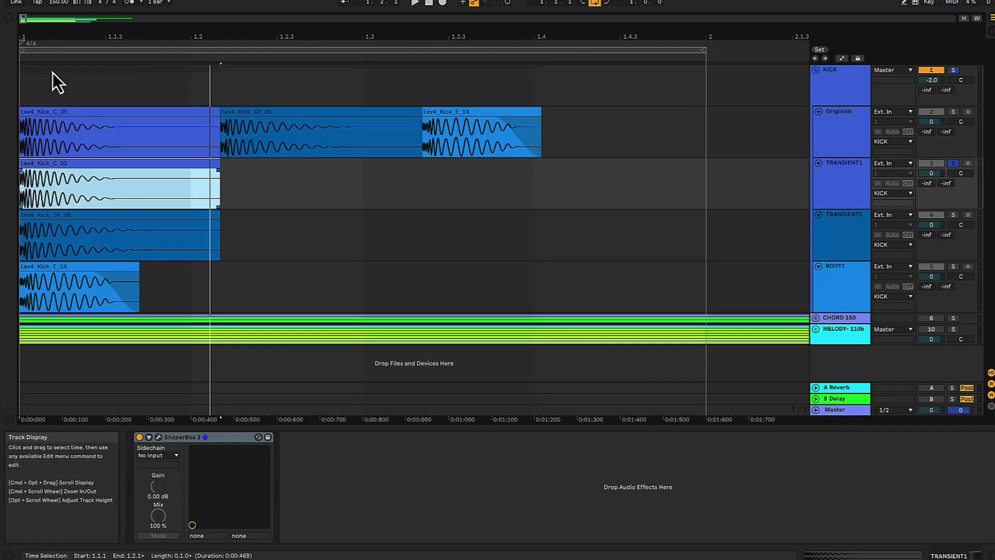
{"action": "key", "text": "z"}
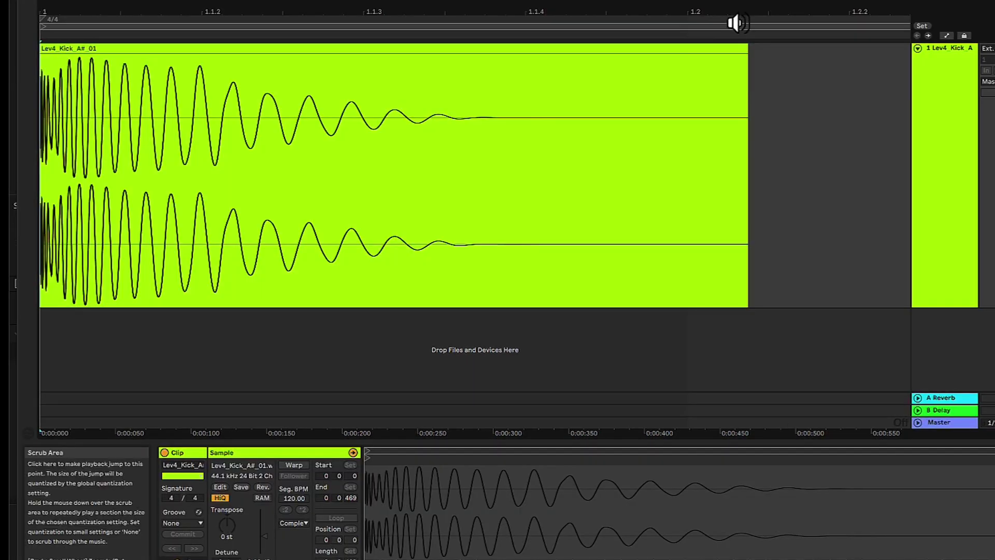
Trim the end of the Lev4_Kick_A#_01 clip so only its short opening transient remains
{"action": "left_click_drag", "start_coordinate": [744, 49], "coordinate": [88, 54]}
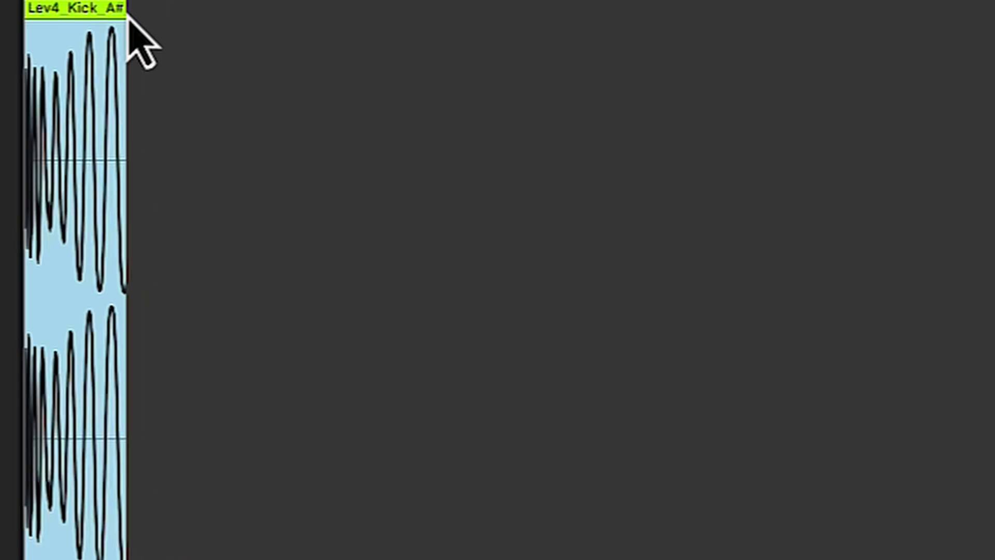
{"action": "left_click", "coordinate": [84, 32]}
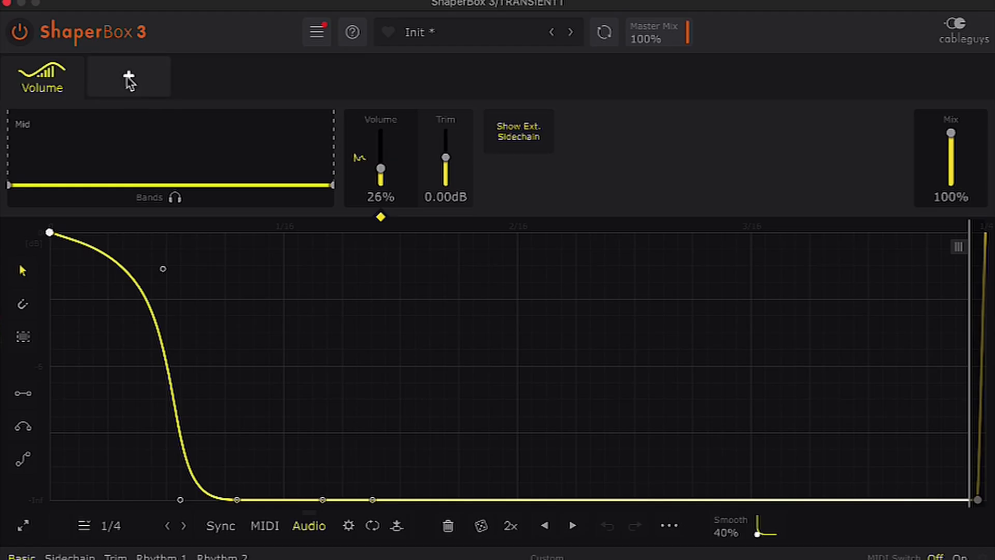
In TRANSIENT1's ShaperBox 3, add a Volume shaper in Trim mode and set its trigger to Audio
{"action": "left_click", "coordinate": [129, 79]}
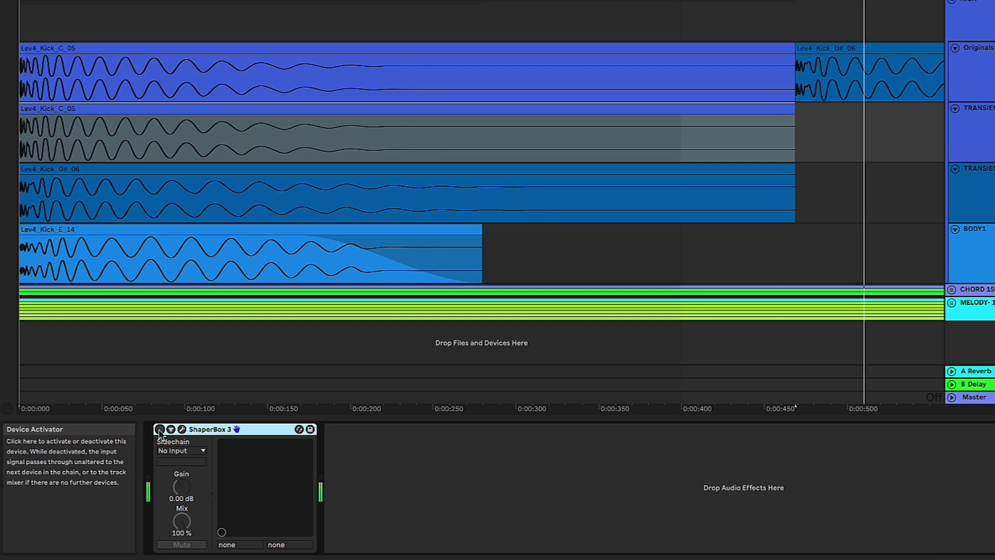
{"action": "left_click", "coordinate": [181, 429]}
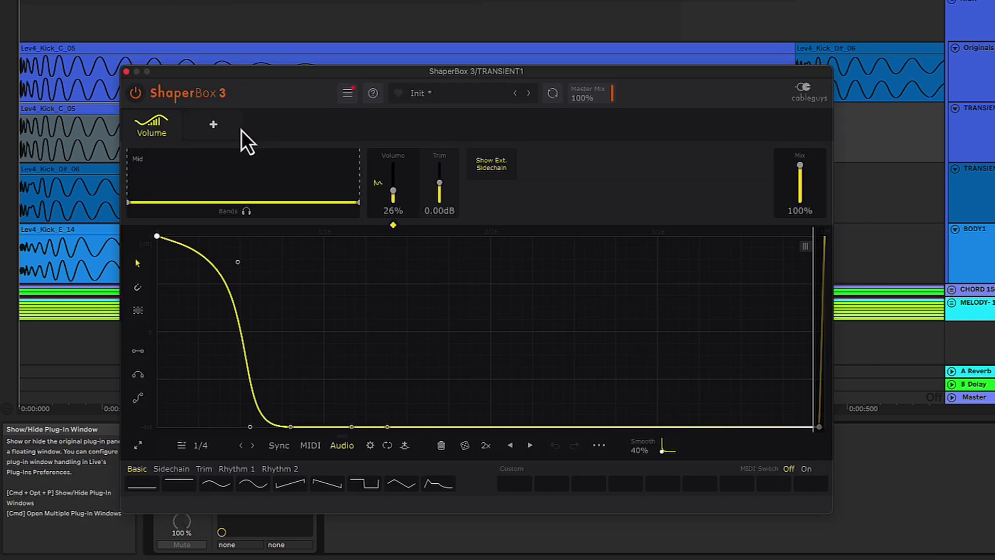
{"action": "left_click", "coordinate": [213, 126]}
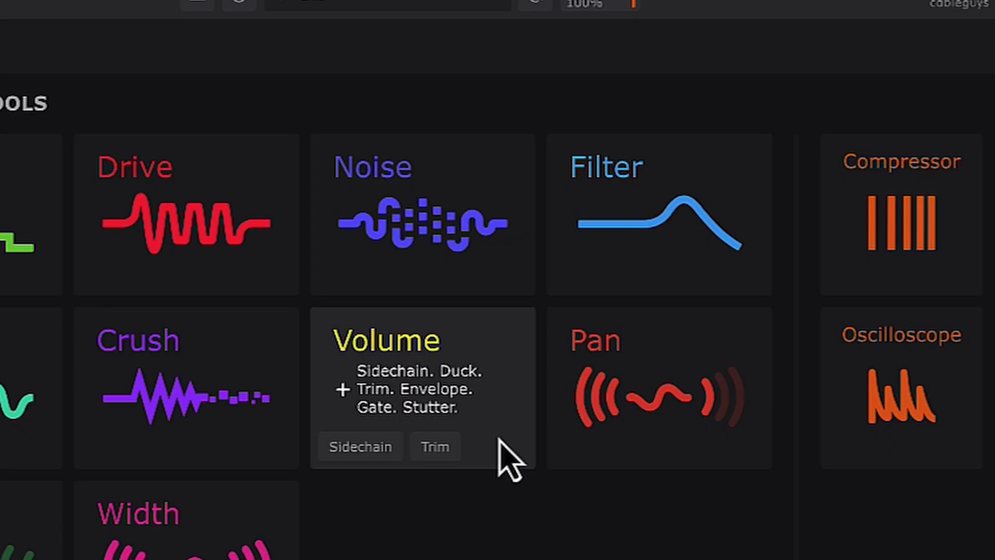
{"action": "left_click", "coordinate": [435, 446]}
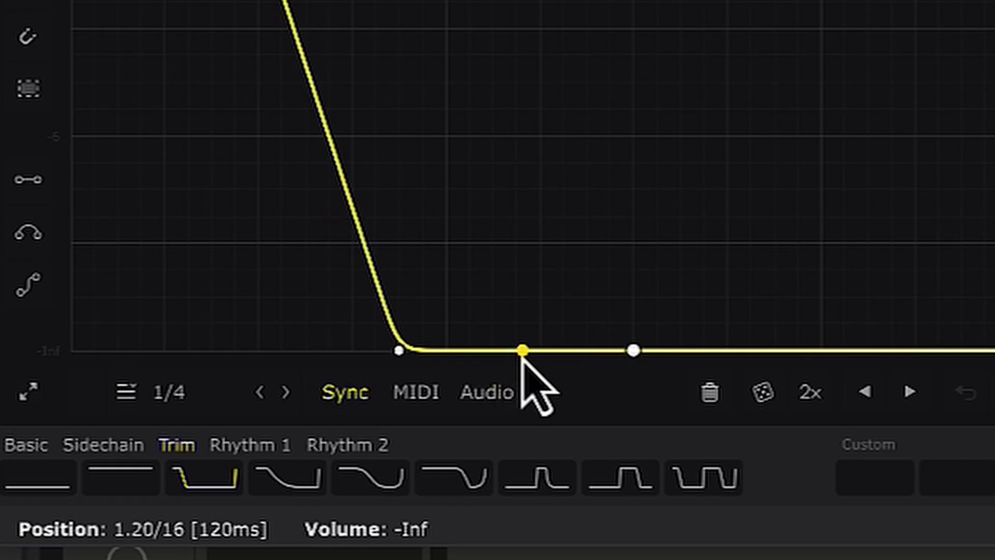
{"action": "left_click", "coordinate": [484, 397]}
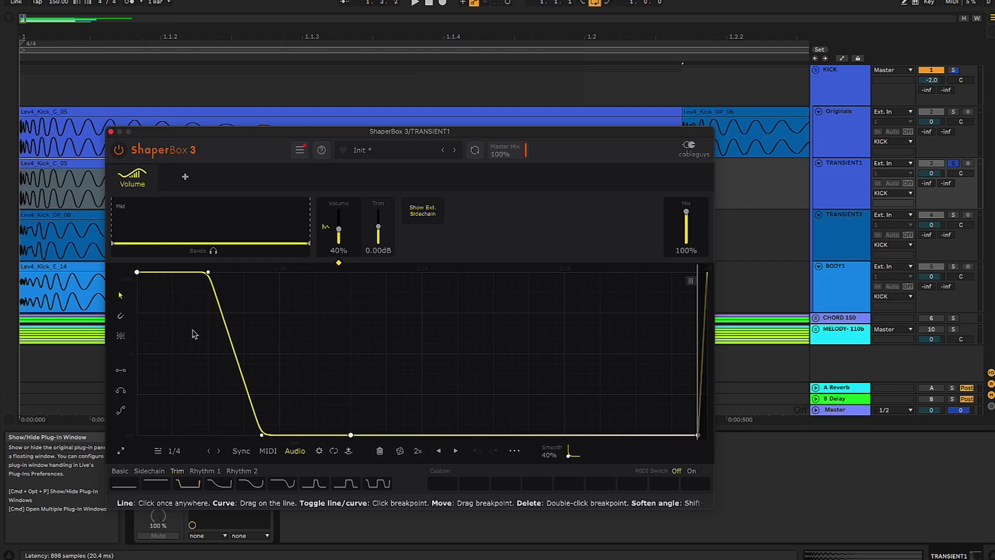
Play TRANSIENT1 and reshape its trim curve with an earlier, curved volume drop that isolates the kick's transient, then close ShaperBox
{"action": "key", "text": "space"}
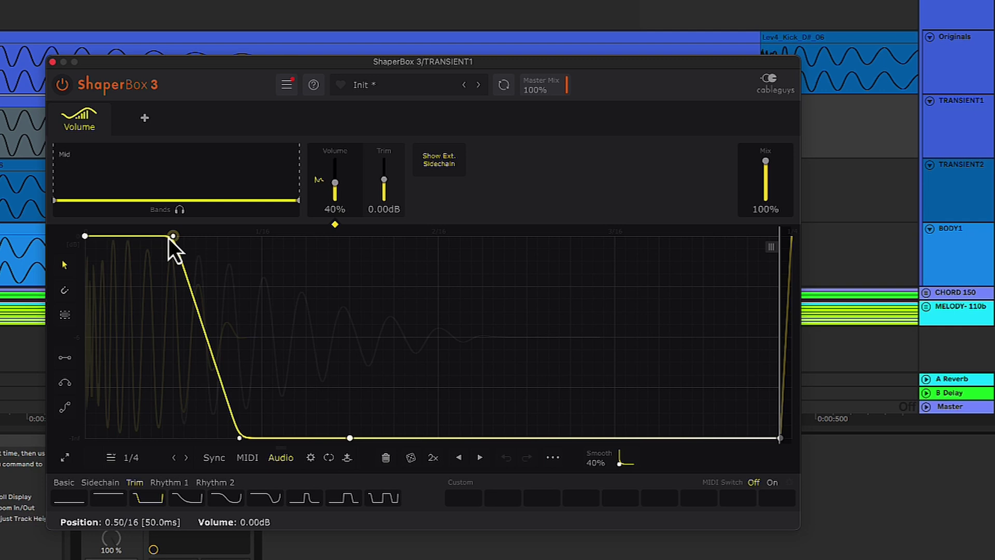
{"action": "left_click_drag", "start_coordinate": [208, 272], "coordinate": [182, 273]}
{"action": "left_click_drag", "start_coordinate": [227, 374], "coordinate": [165, 436]}
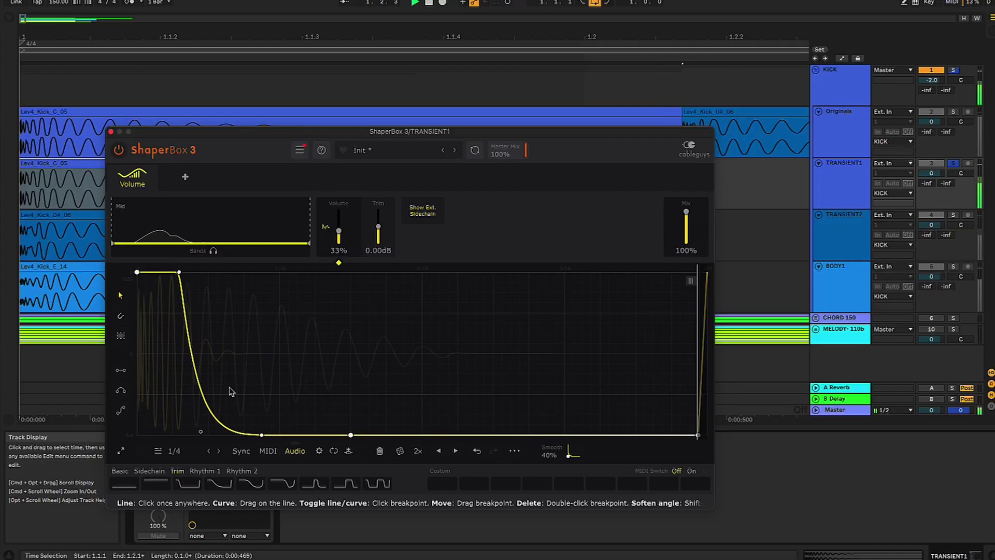
{"action": "key", "text": "space"}
{"action": "left_click", "coordinate": [110, 132]}
Bypass ShaperBox 3 on TRANSIENT2, solo the track and play its Lev4_Kick_D#_06 clip unprocessed
{"action": "left_click", "coordinate": [148, 215]}
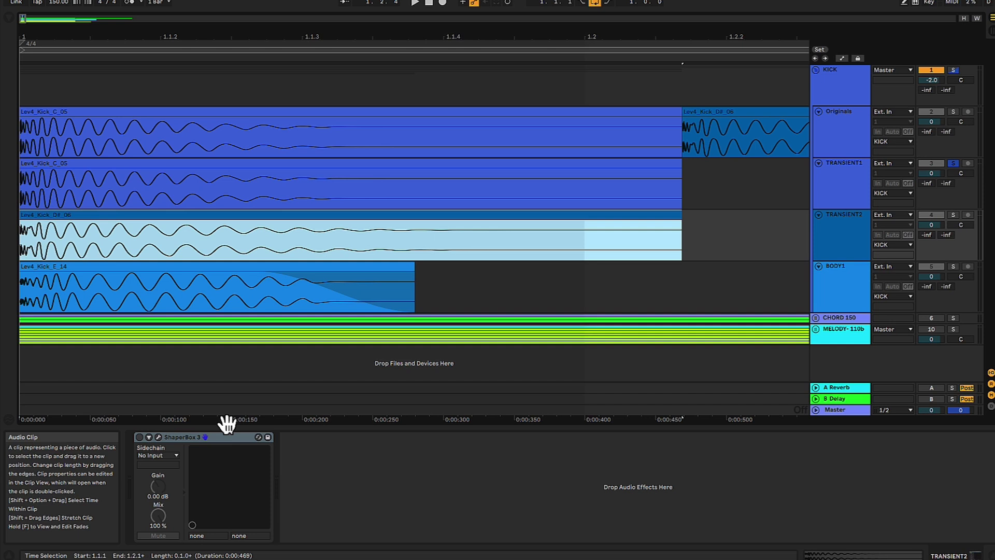
{"action": "left_click", "coordinate": [140, 438]}
{"action": "left_click", "coordinate": [138, 437]}
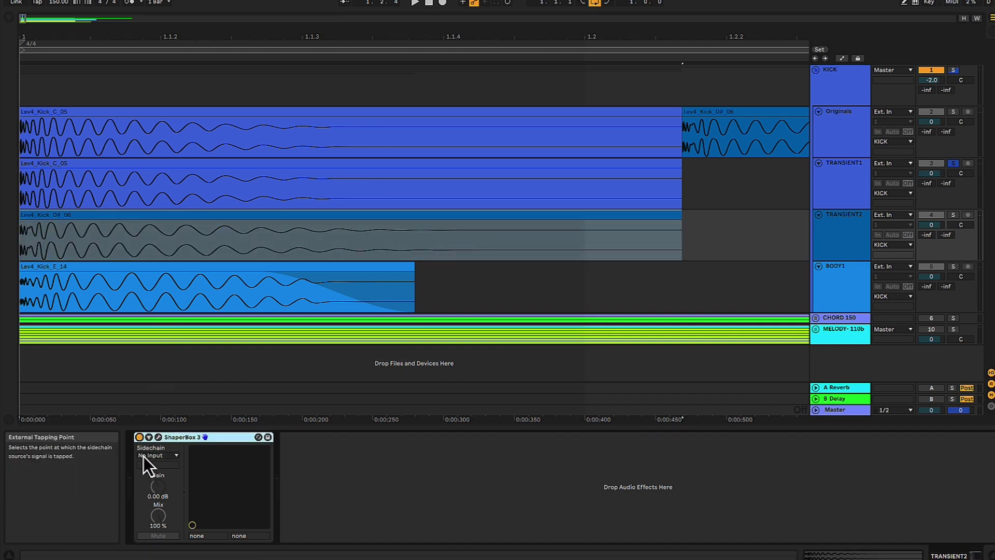
{"action": "left_click", "coordinate": [139, 437]}
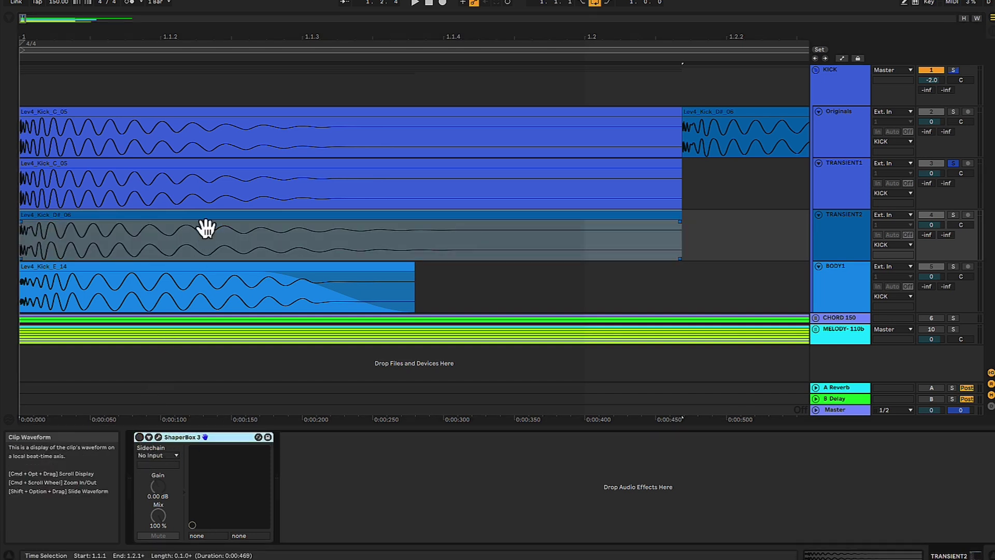
{"action": "left_click", "coordinate": [207, 226]}
{"action": "key", "text": "s"}
{"action": "key", "text": "space"}
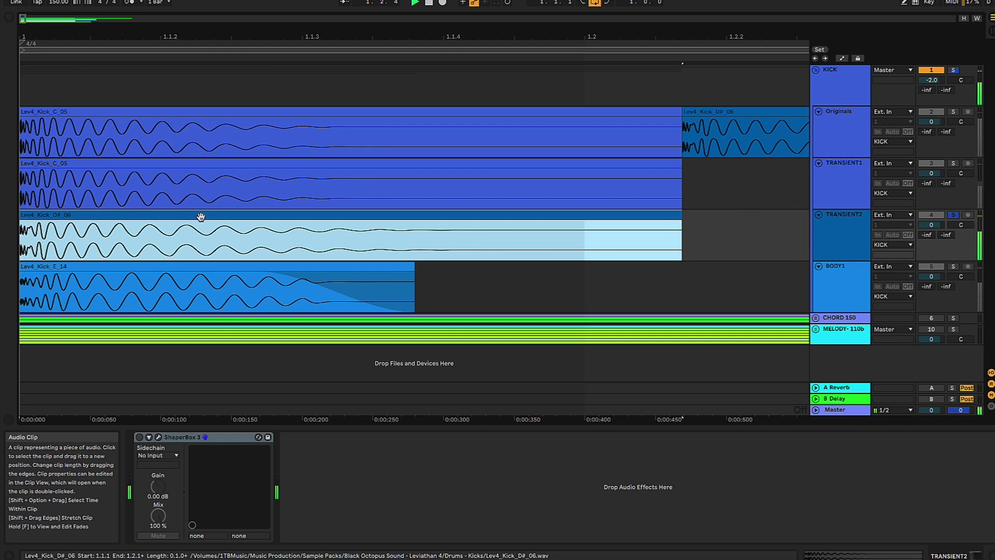
Re-enable ShaperBox 3 on TRANSIENT2, view its trim curve, and solo TRANSIENT1 together with TRANSIENT2 for playback
{"action": "left_click", "coordinate": [139, 440]}
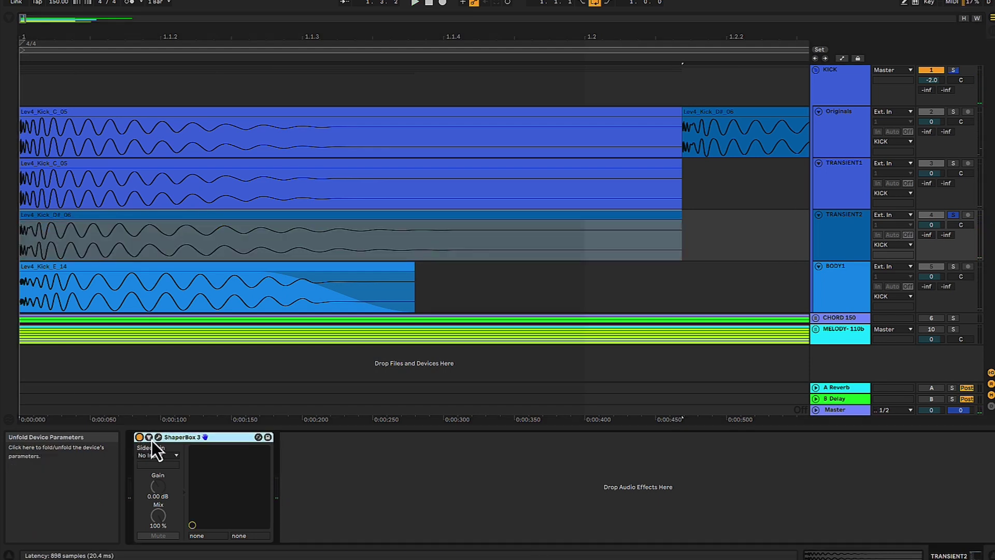
{"action": "left_click", "coordinate": [158, 437]}
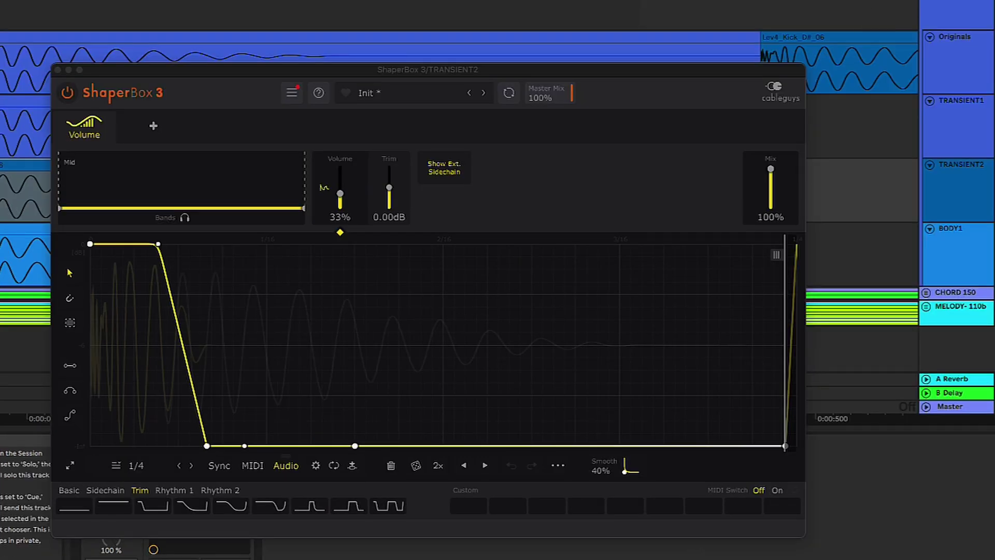
{"action": "left_click", "coordinate": [966, 121]}
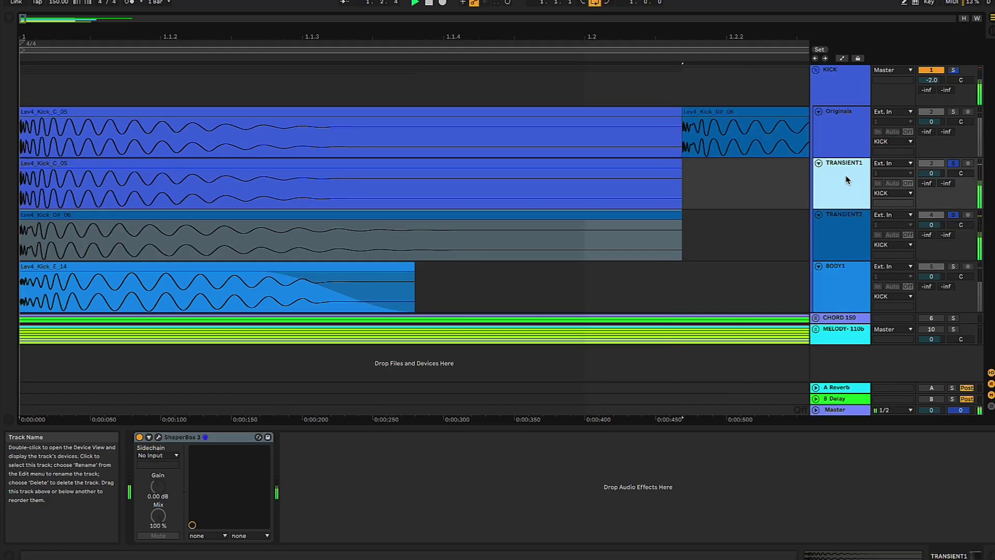
Audition the soloed Lev4_Kick_E_14 clip on BODY1 with its ShaperBox 3 bypassed
{"action": "left_click", "coordinate": [311, 277]}
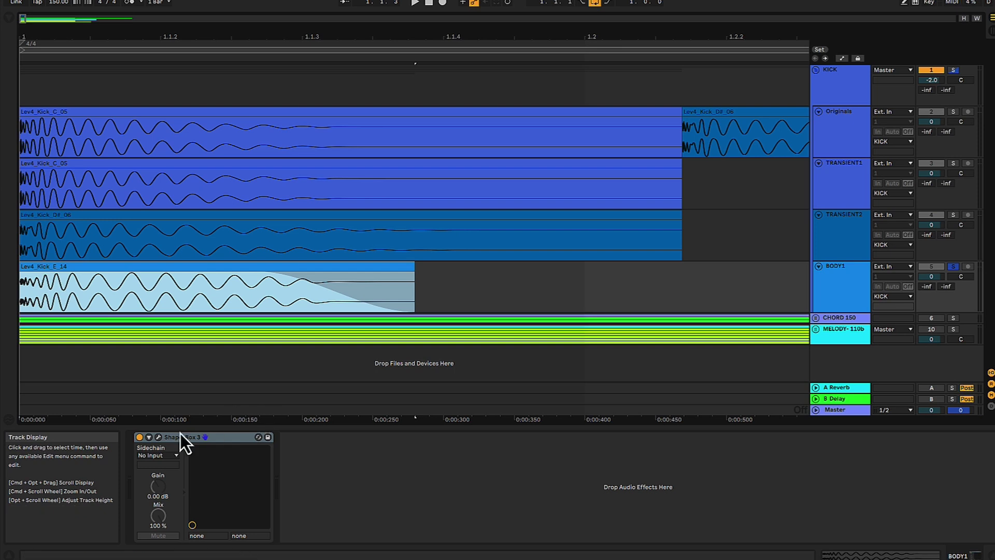
{"action": "left_click", "coordinate": [139, 437]}
{"action": "key", "text": "space"}
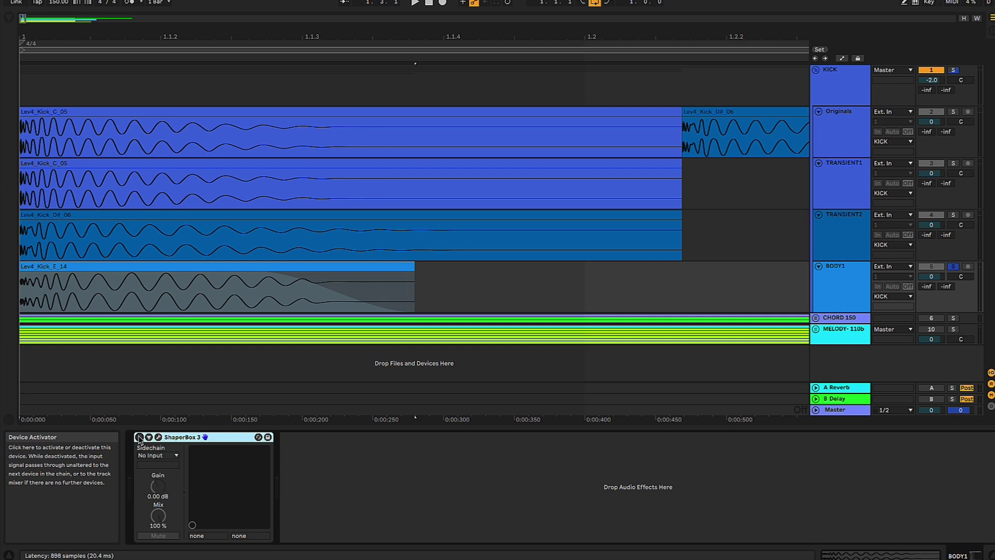
{"action": "left_click", "coordinate": [143, 272]}
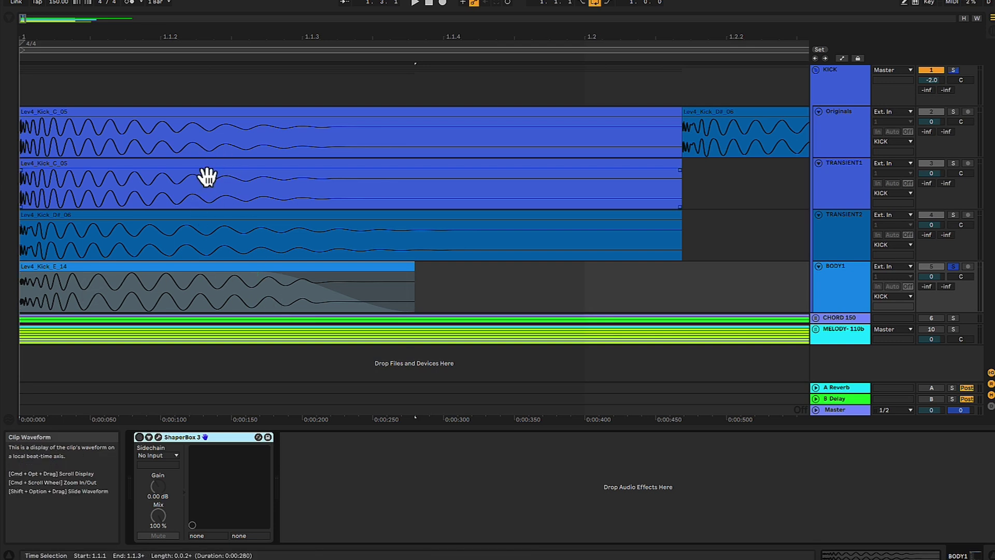
Re-enable BODY1's ShaperBox 3 and replace its Volume shaper with a new one in Sidechain mode
{"action": "left_click", "coordinate": [139, 438]}
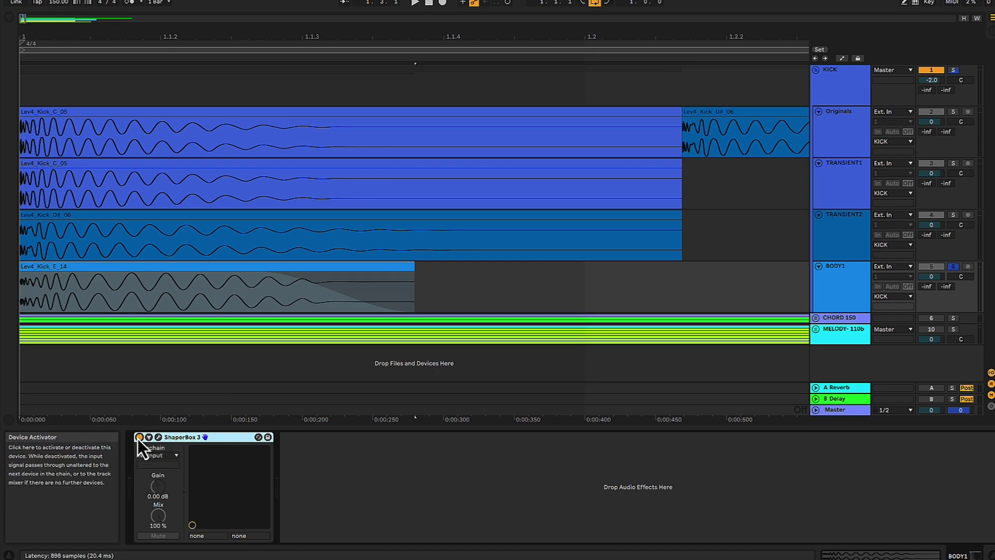
{"action": "left_click", "coordinate": [159, 438]}
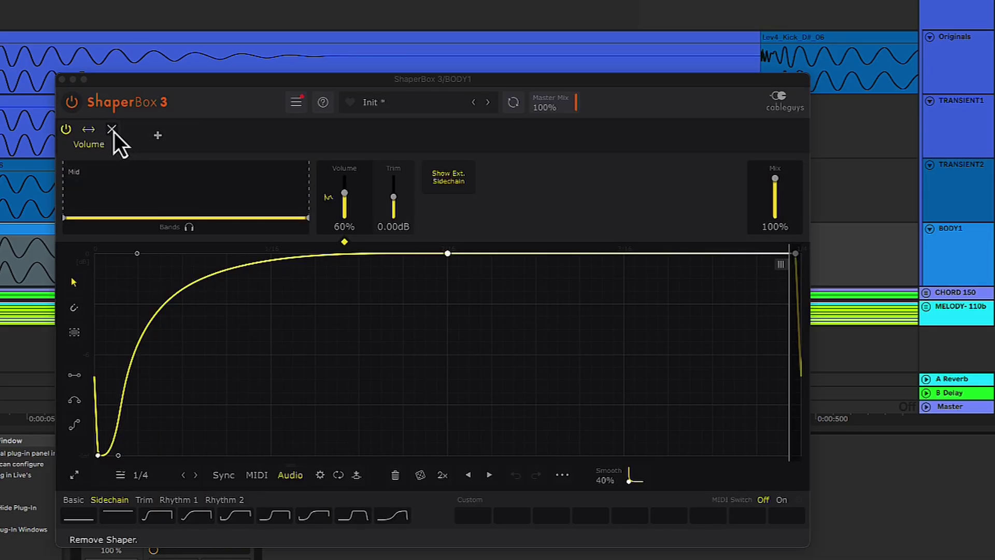
{"action": "left_click", "coordinate": [112, 130]}
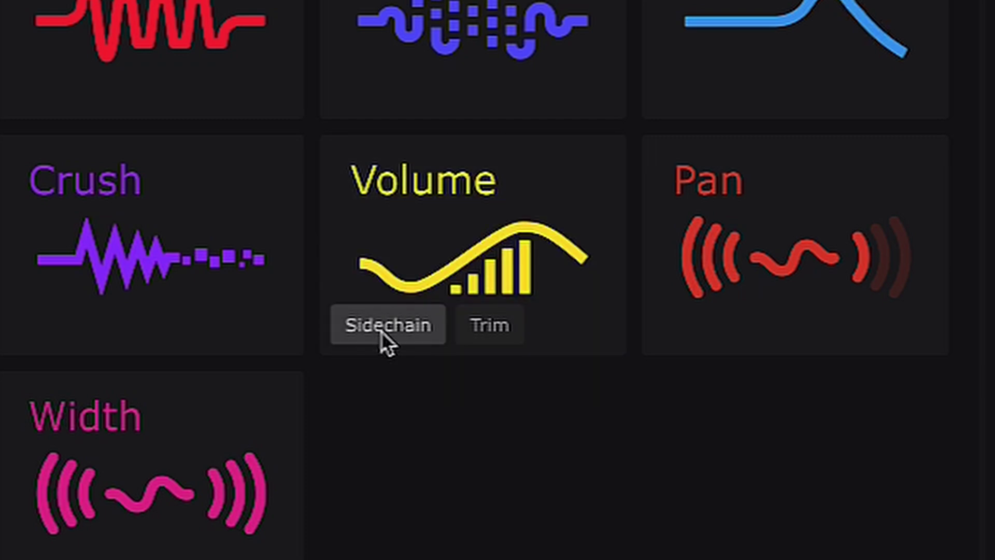
{"action": "left_click", "coordinate": [372, 333]}
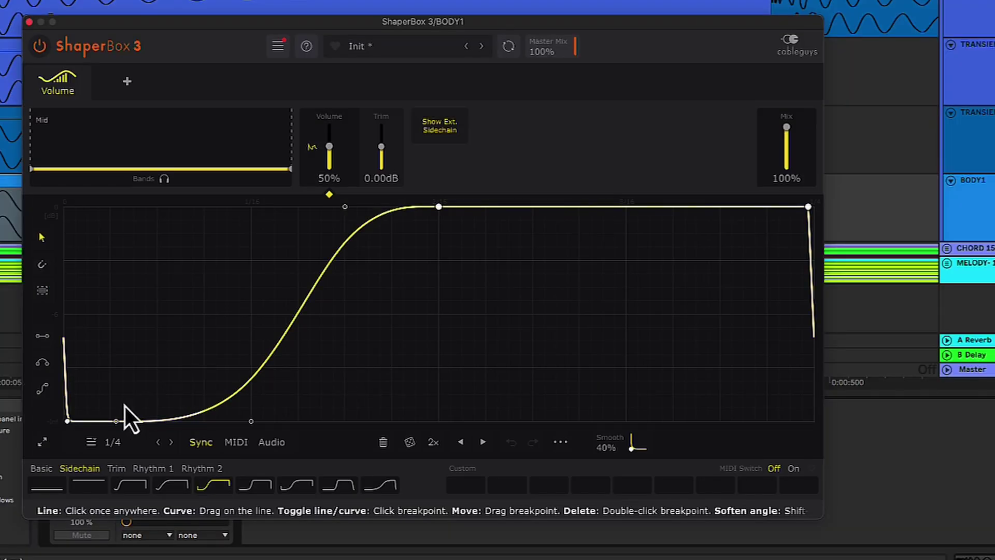
Set the BODY1 sidechain curve's trigger to Audio and play the clip to capture its waveform
{"action": "left_click", "coordinate": [82, 422]}
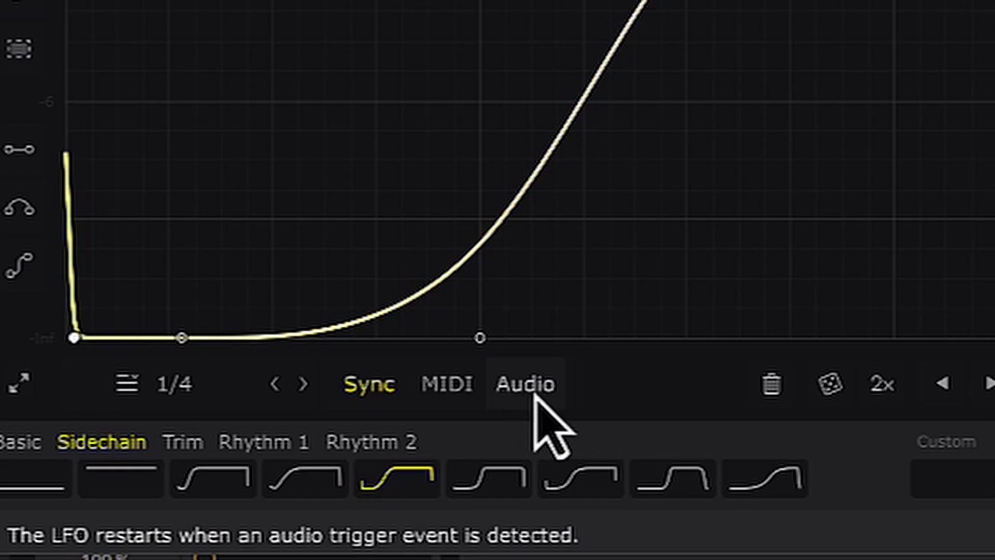
{"action": "left_click", "coordinate": [528, 390]}
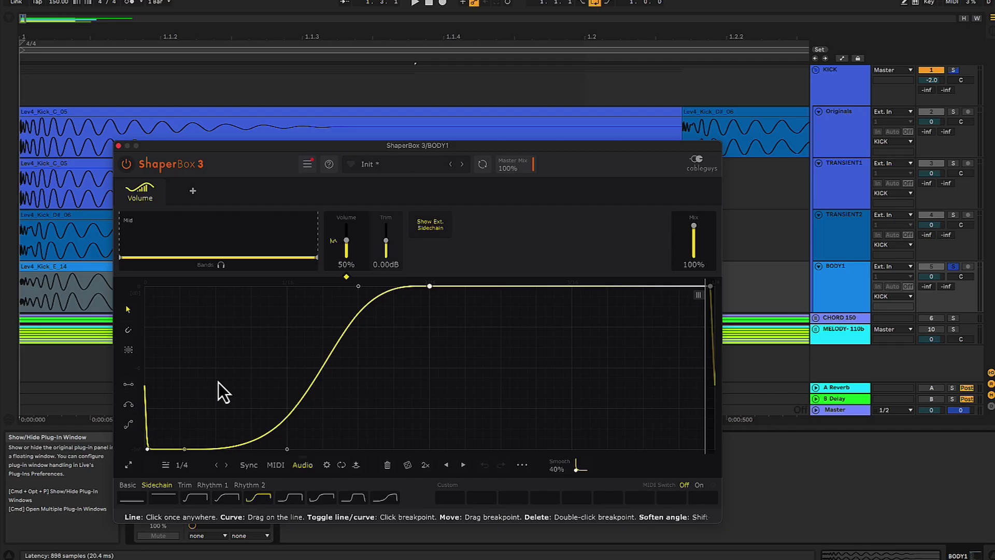
{"action": "key", "text": "space"}
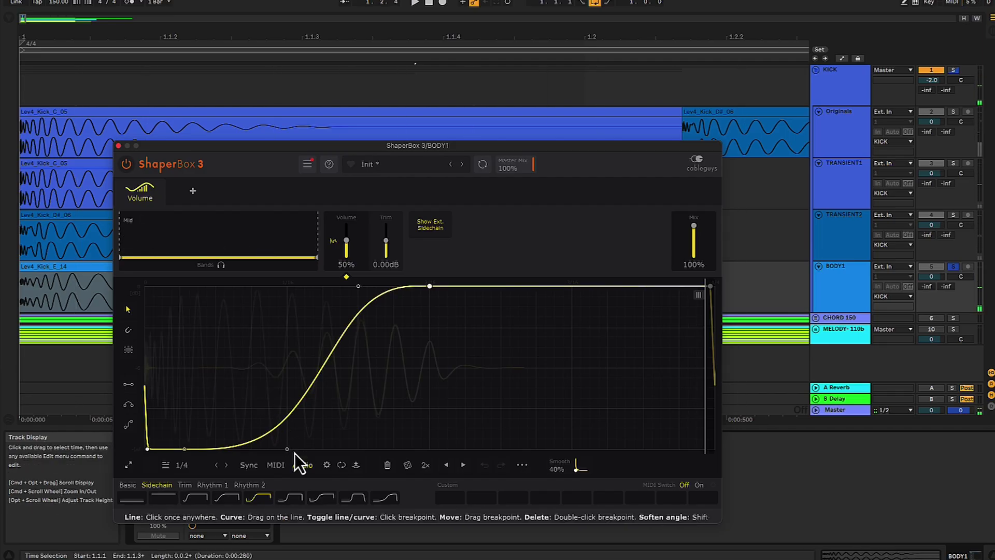
Remove the extra low breakpoint and steepen BODY1's volume rise, placing the curve handles at about 32 ms and 31 ms
{"action": "left_click", "coordinate": [183, 449]}
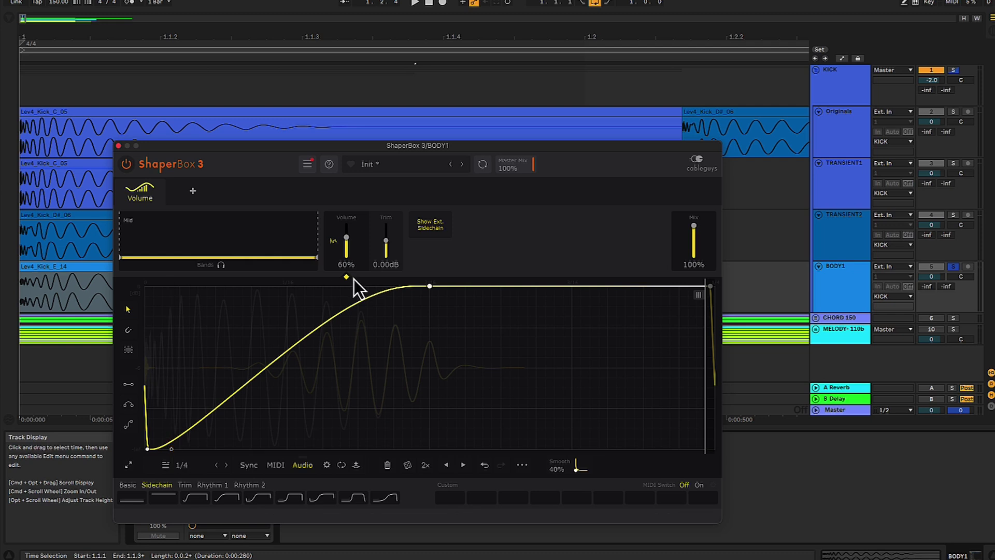
{"action": "left_click_drag", "start_coordinate": [358, 286], "coordinate": [212, 291]}
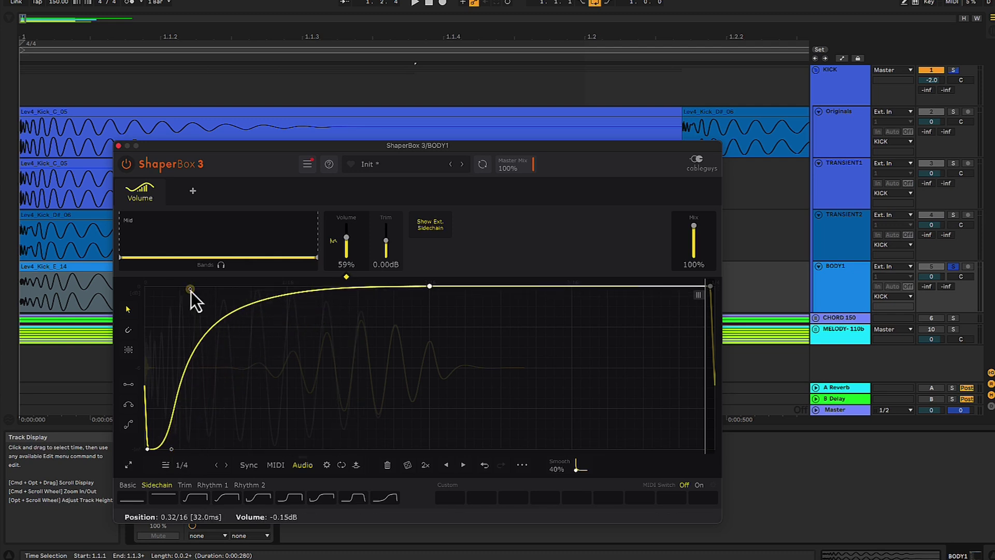
{"action": "key", "text": "space"}
{"action": "key", "text": "space"}
{"action": "left_click_drag", "start_coordinate": [172, 449], "coordinate": [188, 449]}
{"action": "key", "text": "space"}
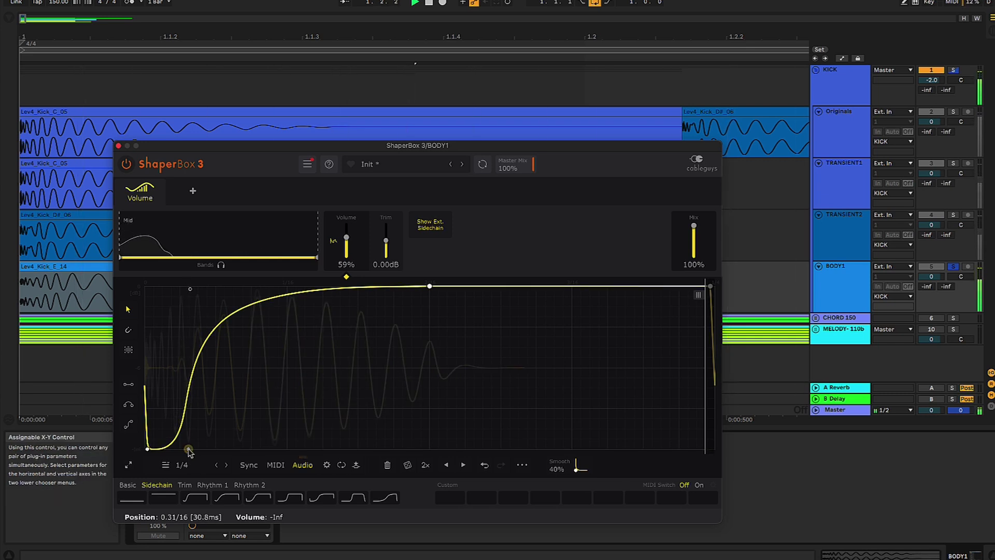
Hide the ShaperBox window and play TRANSIENT1, TRANSIENT2 and BODY1 soloed together
{"action": "key", "text": "ctrl+alt+p"}
{"action": "left_click", "coordinate": [954, 215]}
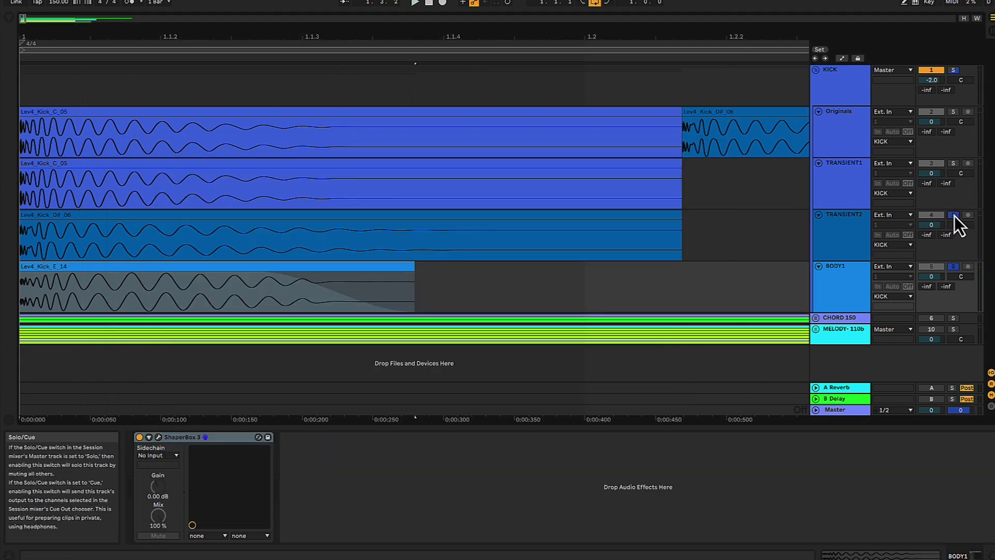
{"action": "key", "text": "space"}
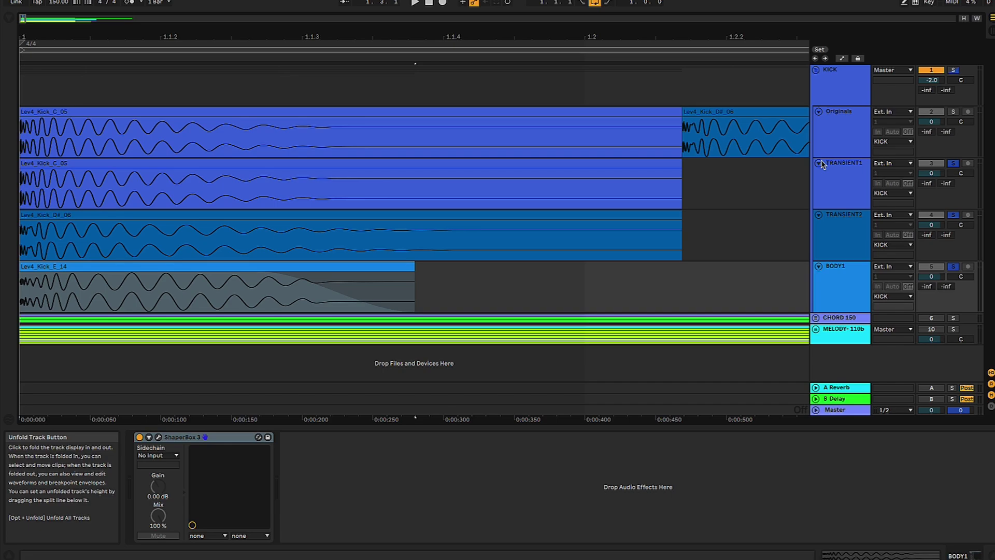
Enable the KICK group's effect rack with its Glue Compressor and UADx Distressor active and Pro-L 2 left off
{"action": "left_click", "coordinate": [848, 83]}
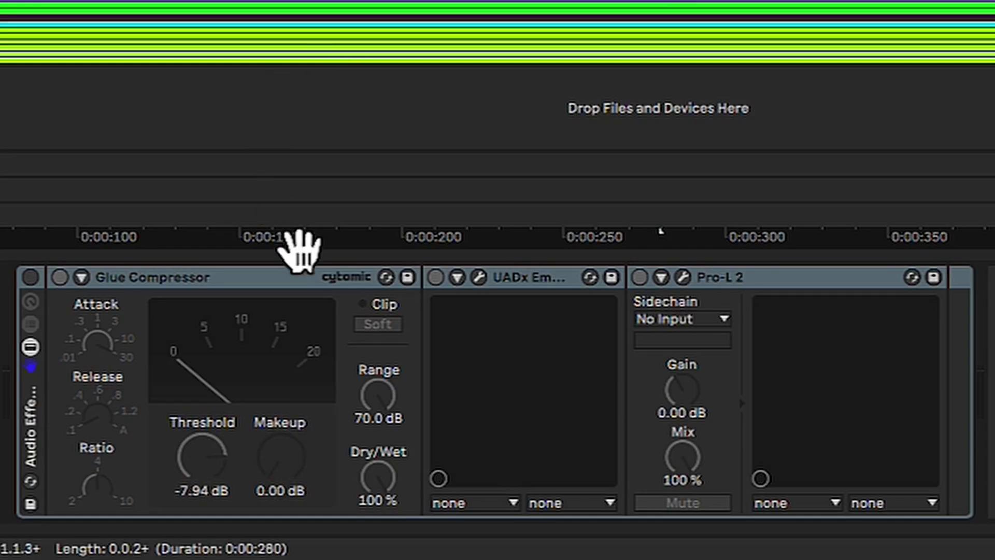
{"action": "left_click", "coordinate": [29, 278]}
{"action": "left_click", "coordinate": [435, 277]}
{"action": "left_click", "coordinate": [639, 278]}
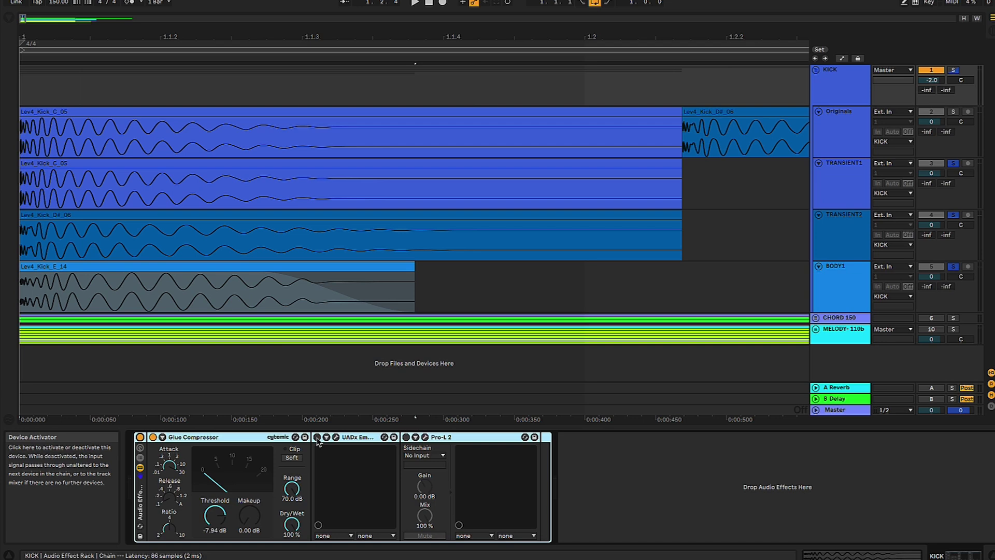
Open the KICK group's Distressor, try its Mix fully at Comp, return it to about halfway, and close the plugin window
{"action": "left_click", "coordinate": [336, 437]}
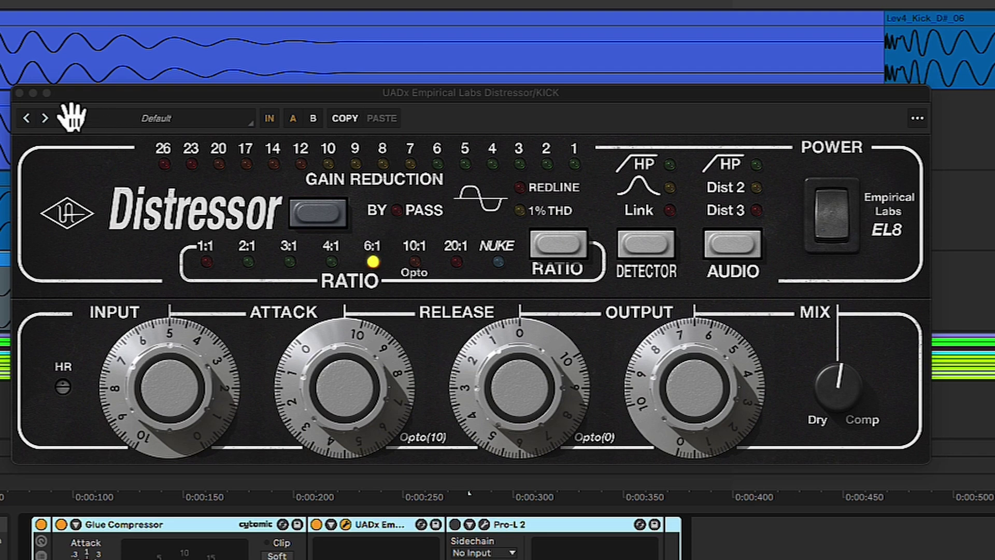
{"action": "left_click", "coordinate": [19, 94]}
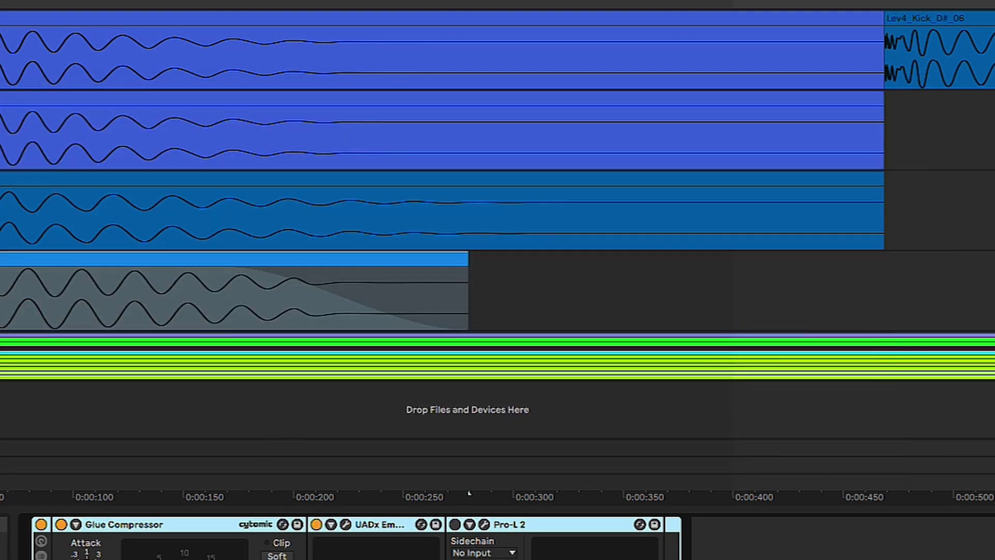
{"action": "left_click", "coordinate": [346, 525]}
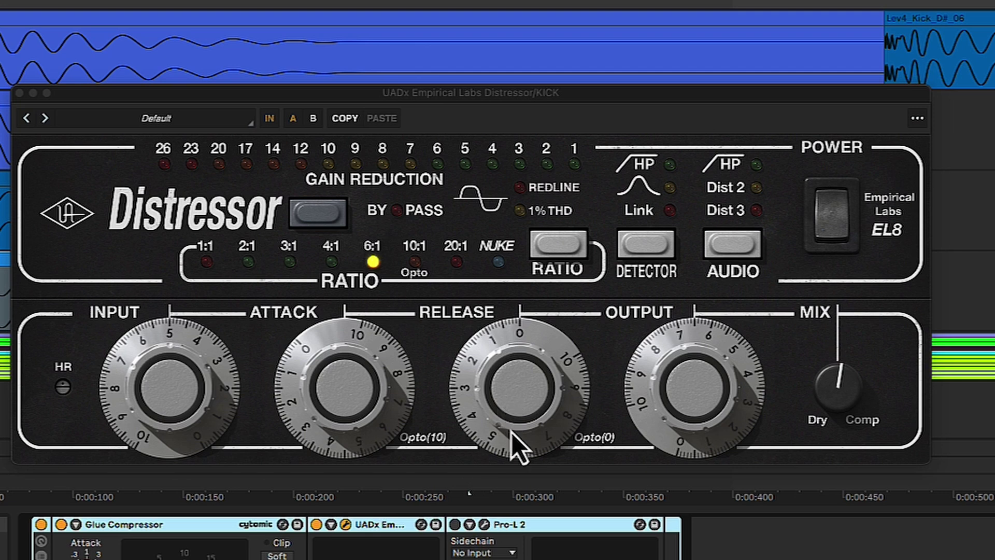
{"action": "left_click_drag", "start_coordinate": [833, 422], "coordinate": [833, 409]}
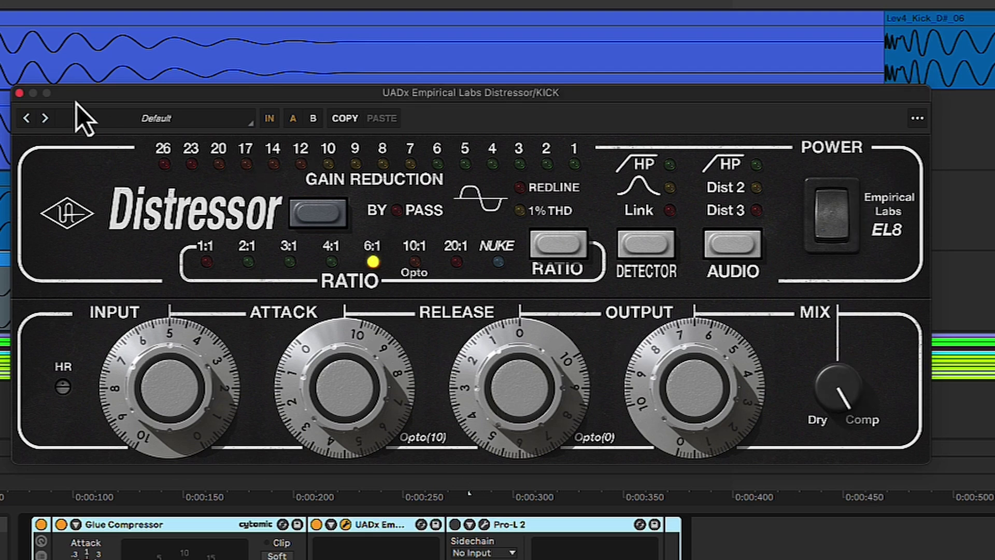
{"action": "left_click_drag", "start_coordinate": [835, 397], "coordinate": [829, 493]}
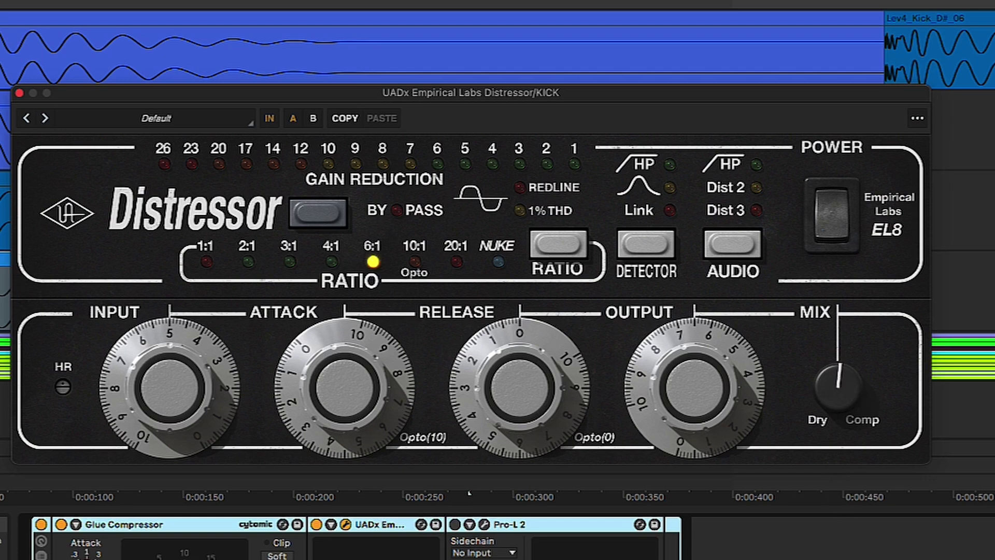
{"action": "left_click", "coordinate": [20, 93]}
Play the layered kick with the KICK group's effect rack bypassed and active to compare the sound
{"action": "key", "text": "space"}
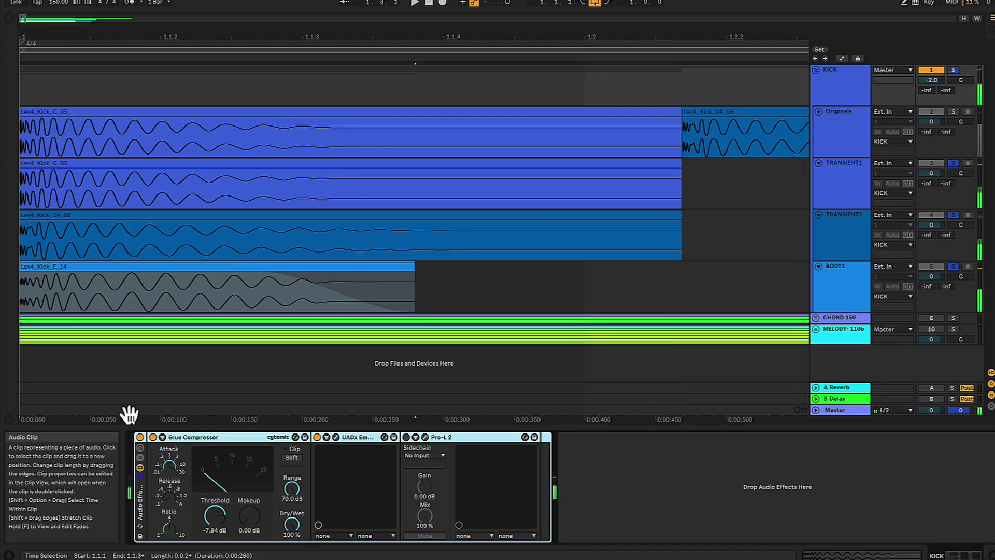
{"action": "left_click", "coordinate": [140, 438]}
{"action": "key", "text": "space"}
{"action": "left_click", "coordinate": [140, 438]}
{"action": "key", "text": "space"}
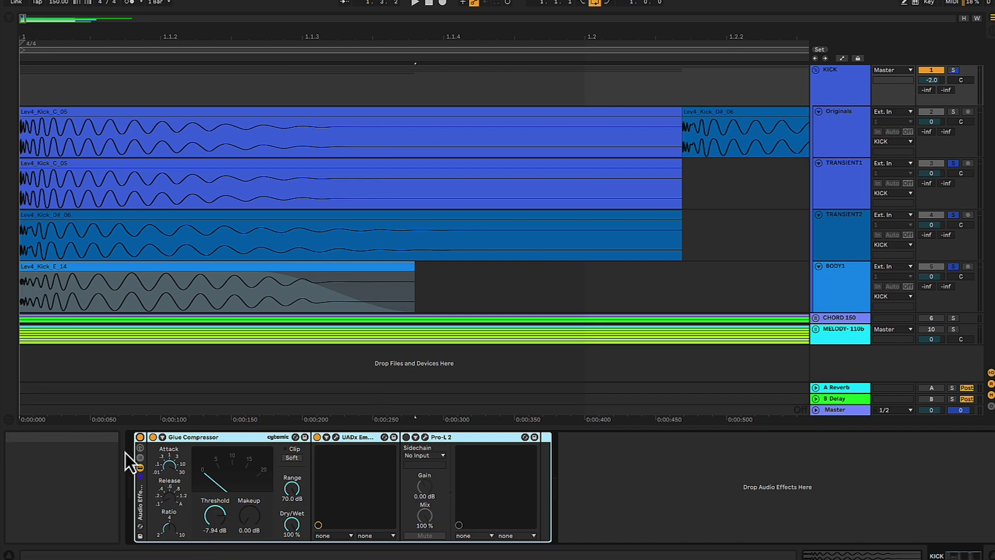
Play the unprocessed Lev4_Kick_C_05 clip on the Originals track
{"action": "key", "text": "minus"}
{"action": "left_click", "coordinate": [134, 115]}
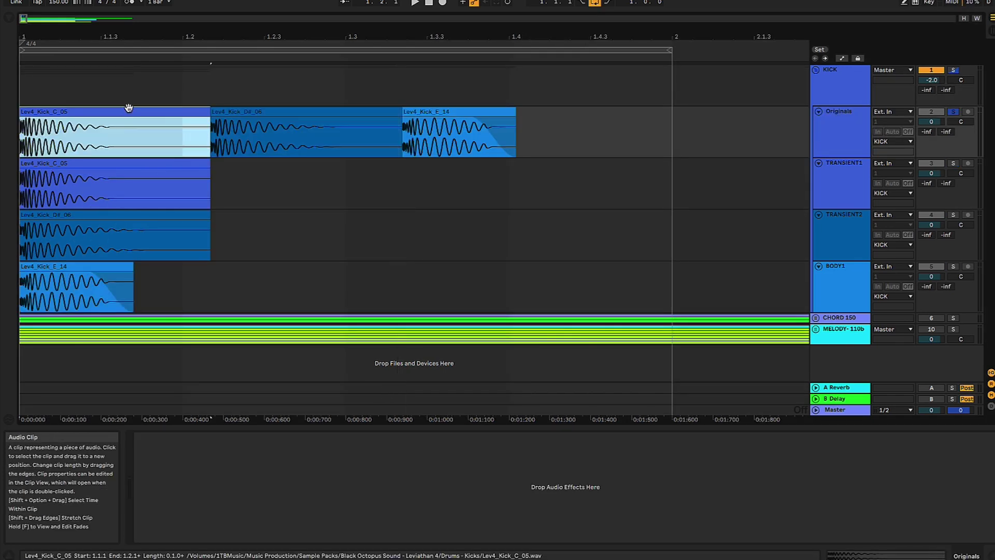
{"action": "key", "text": "space"}
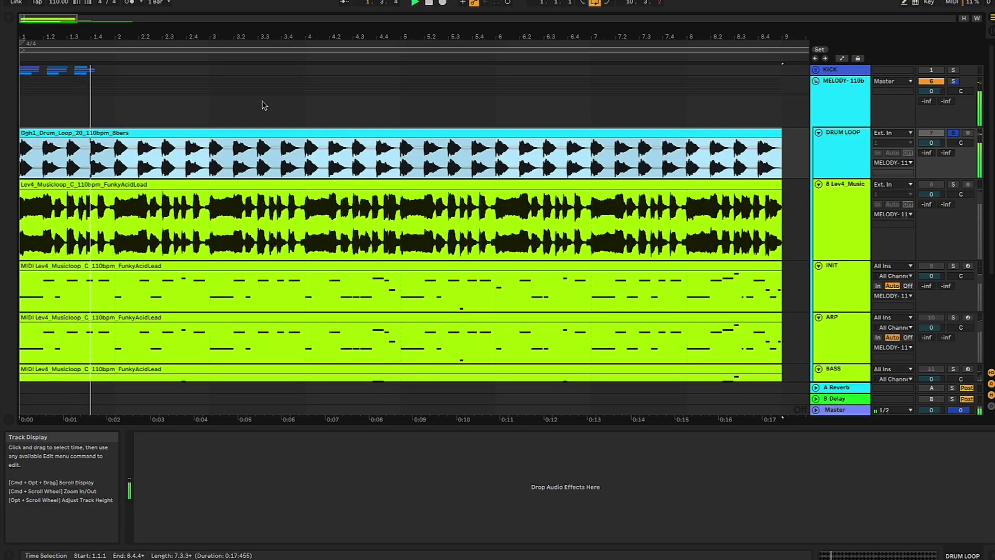
Try converting the melody of the Lev4_Musicloop_C_110bpm_FunkyAcidLead audio clip to a new MIDI track, and undo the conversion
{"action": "left_click", "coordinate": [240, 193]}
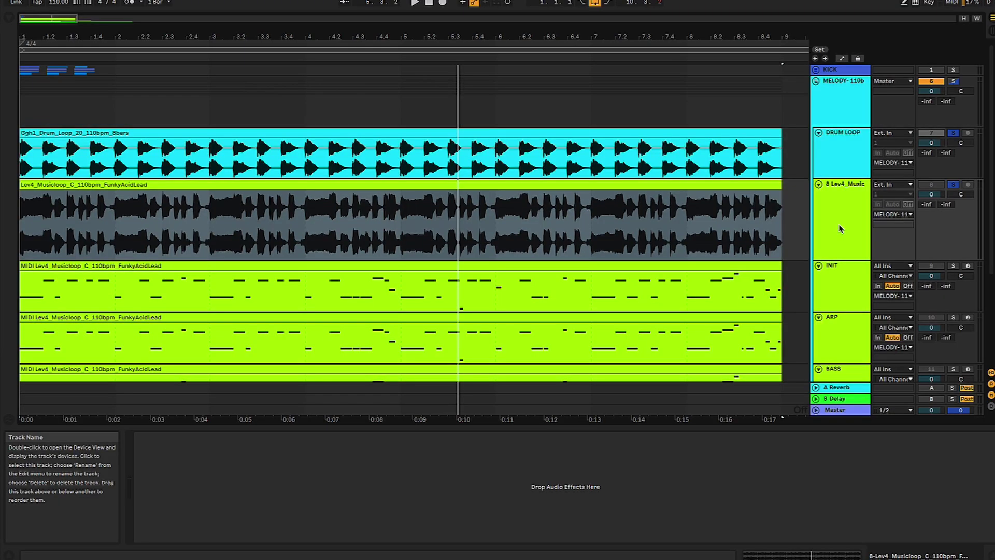
{"action": "scroll", "coordinate": [840, 229], "scroll_direction": "down", "scroll_amount": 2}
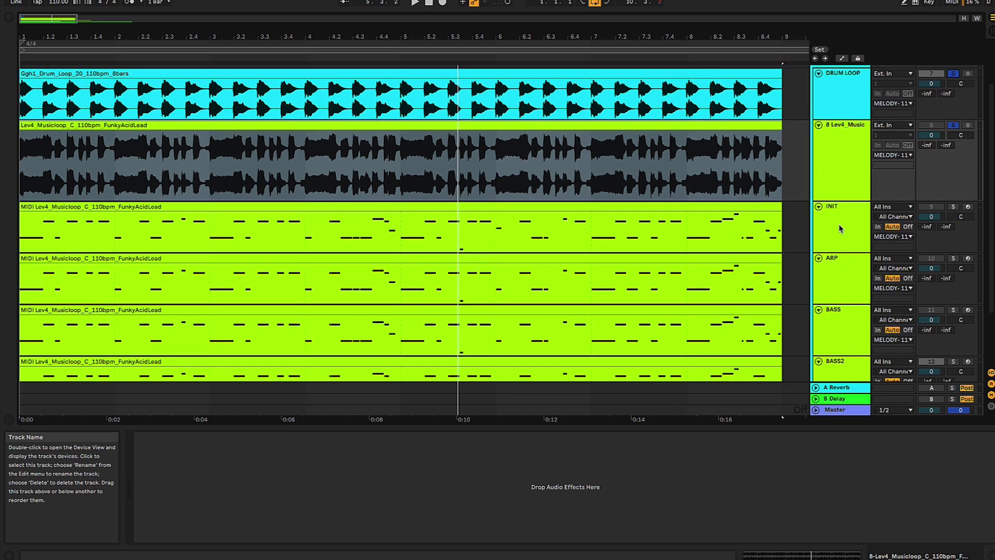
{"action": "scroll", "coordinate": [840, 229], "scroll_direction": "up", "scroll_amount": 1}
{"action": "scroll", "coordinate": [838, 225], "scroll_direction": "down", "scroll_amount": 1}
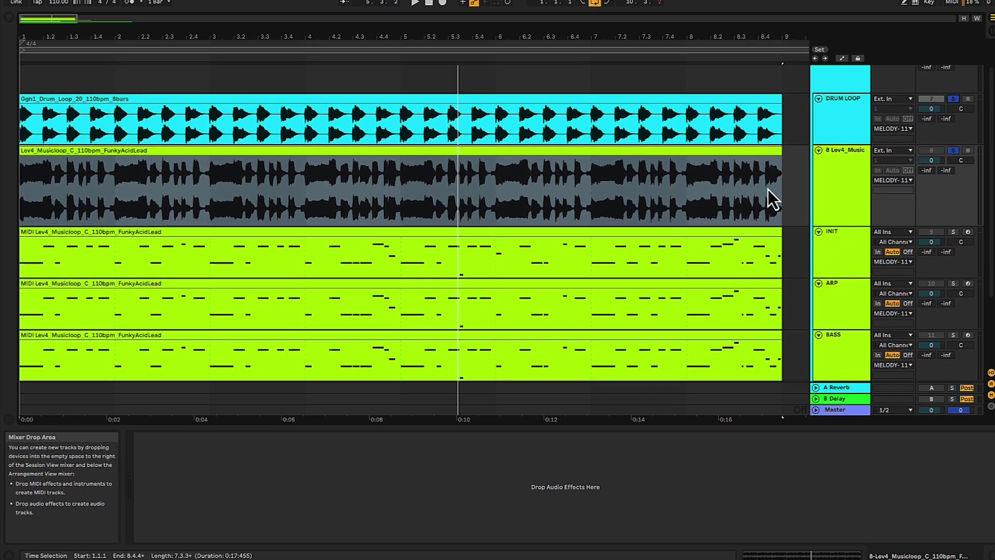
{"action": "left_click", "coordinate": [415, 161]}
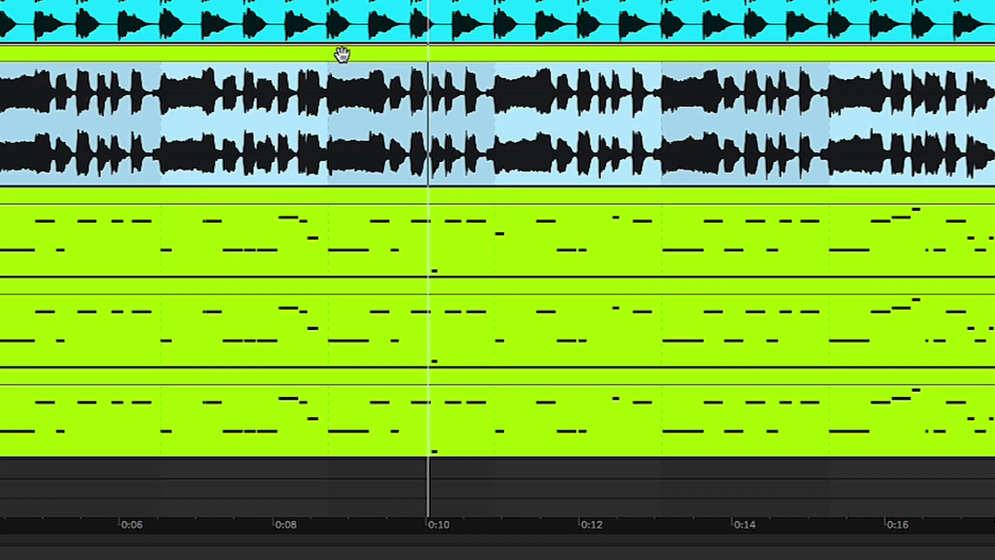
{"action": "right_click", "coordinate": [409, 151]}
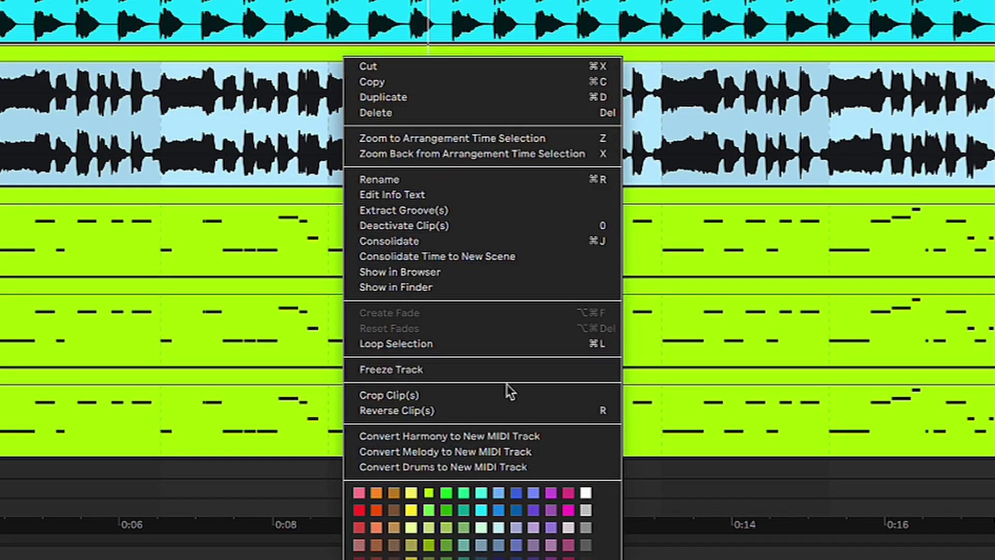
{"action": "left_click", "coordinate": [469, 455]}
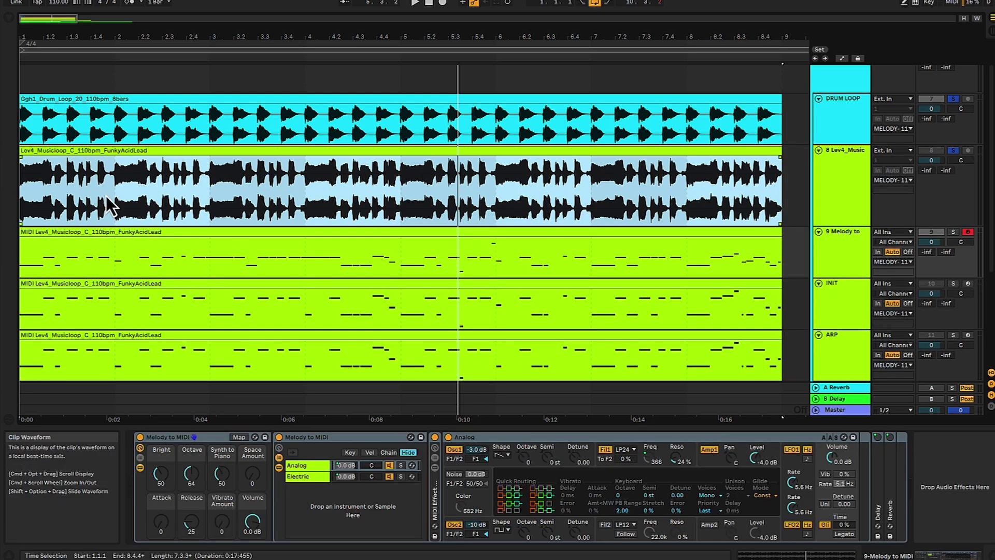
{"action": "left_click", "coordinate": [366, 153]}
{"action": "key", "text": "super+z"}
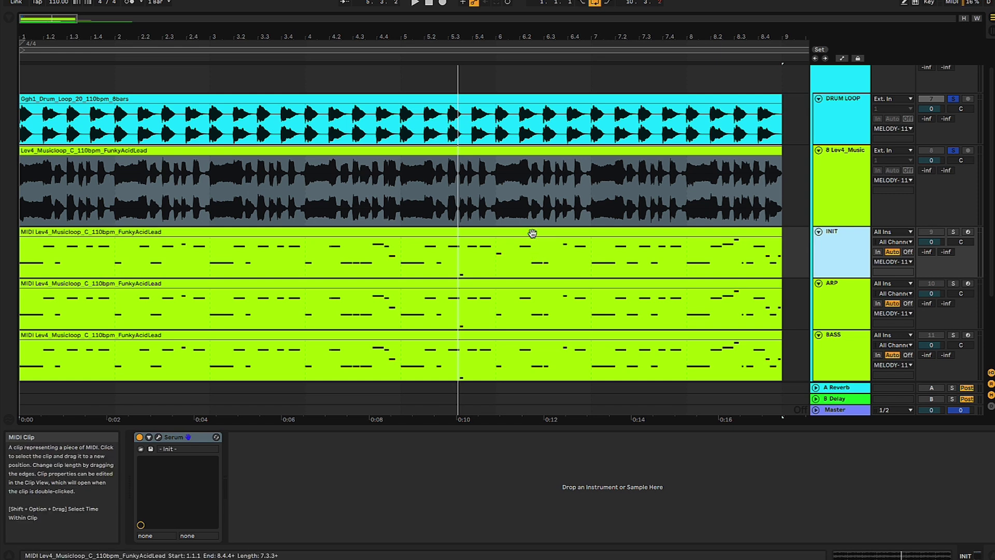
Audition the FunkyAcidLead MIDI clips on the INIT, ARP and BASS tracks, soloing DRUM LOOP alongside ARP
{"action": "left_click", "coordinate": [532, 233]}
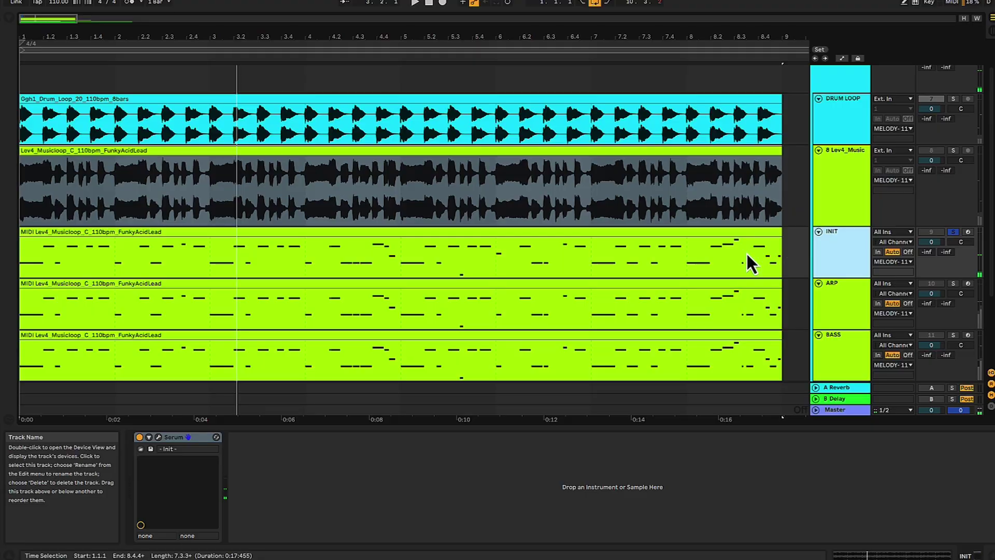
{"action": "scroll", "coordinate": [731, 253], "scroll_direction": "down", "scroll_amount": 3}
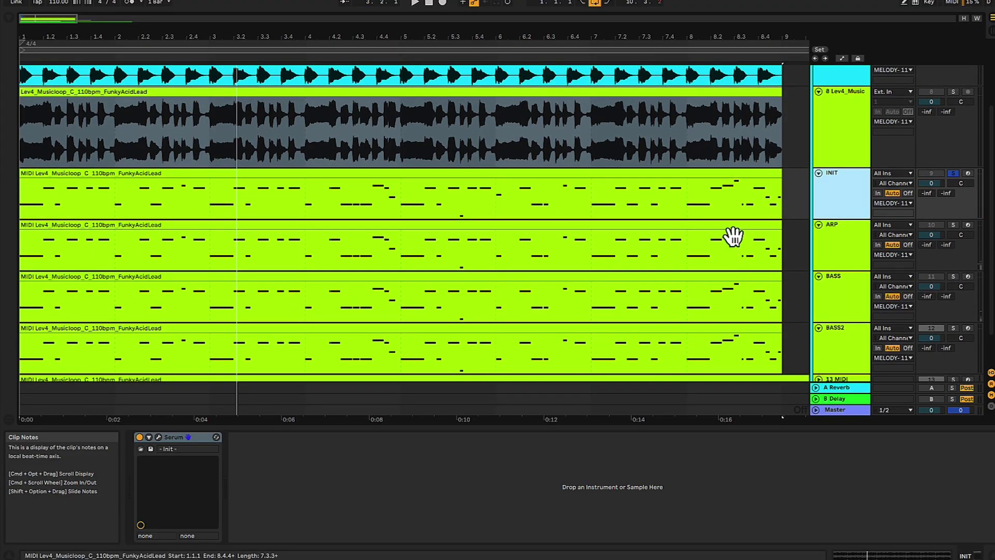
{"action": "left_click", "coordinate": [732, 237]}
{"action": "scroll", "coordinate": [746, 233], "scroll_direction": "up", "scroll_amount": 2}
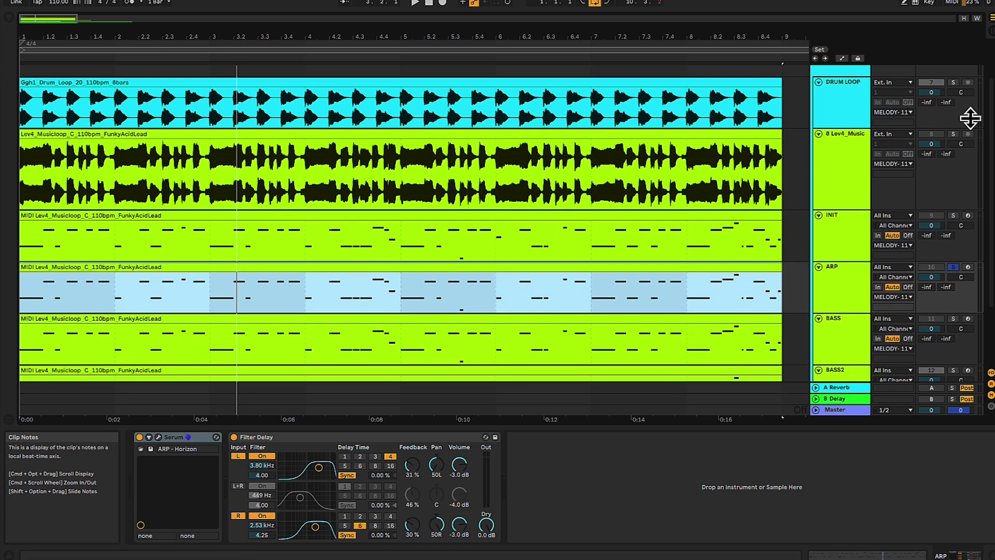
{"action": "left_click", "coordinate": [953, 83]}
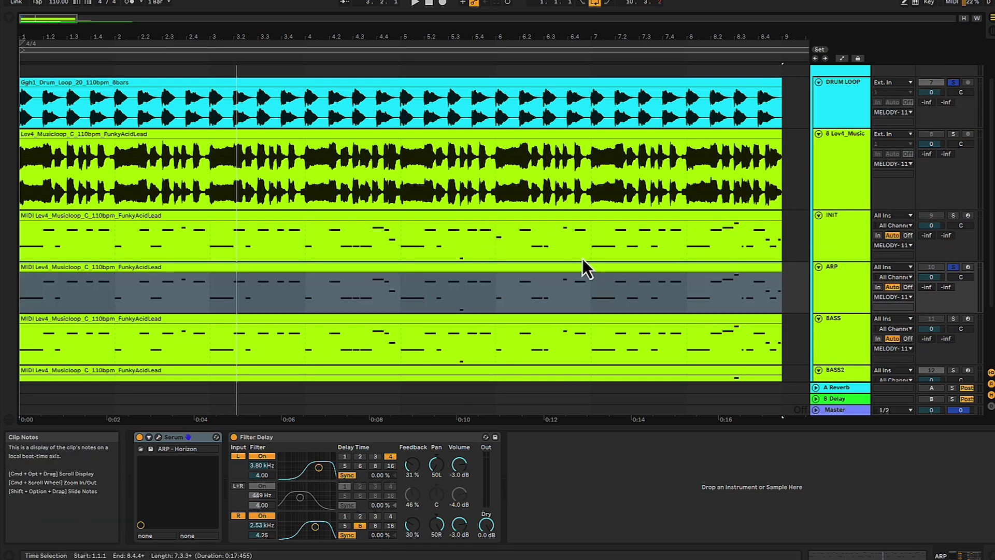
{"action": "left_click", "coordinate": [586, 277]}
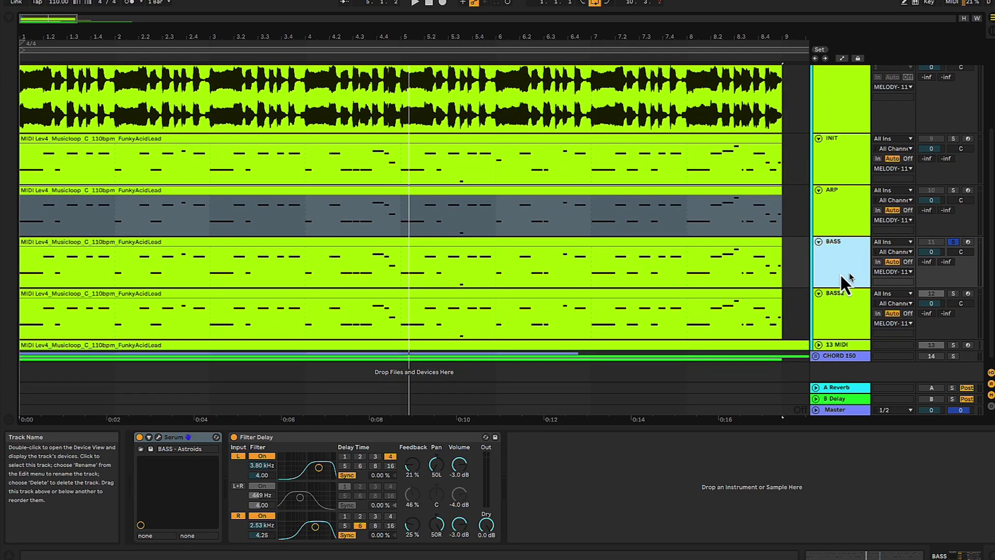
{"action": "scroll", "coordinate": [424, 277], "scroll_direction": "up", "scroll_amount": 1}
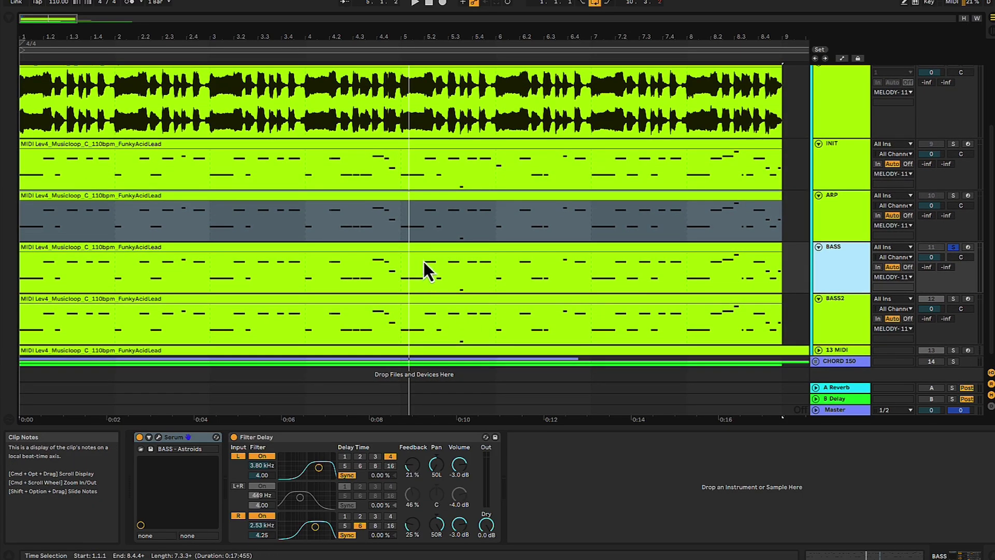
{"action": "left_click", "coordinate": [428, 261]}
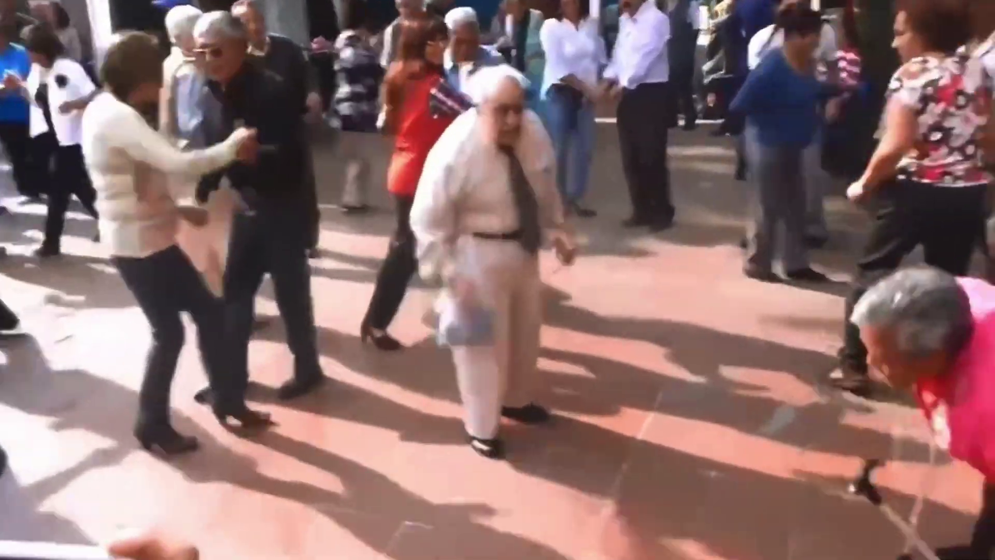
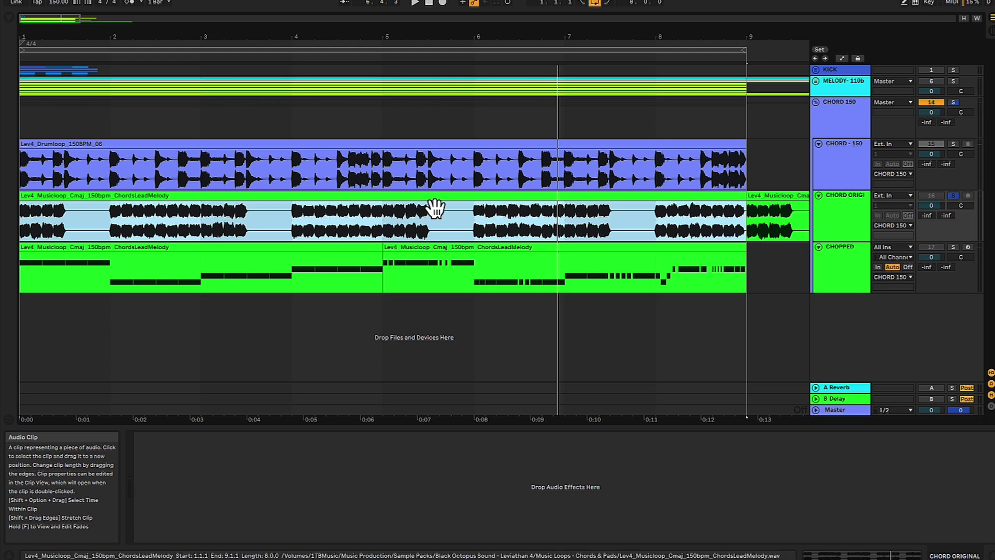
Open the ChordsLeadMelody clip at bar 9 of the CHORD ORIGINAL track, examine its transient and warp markers, and play it
{"action": "scroll", "coordinate": [433, 206], "scroll_direction": "right", "scroll_amount": 5}
{"action": "left_click", "coordinate": [677, 203]}
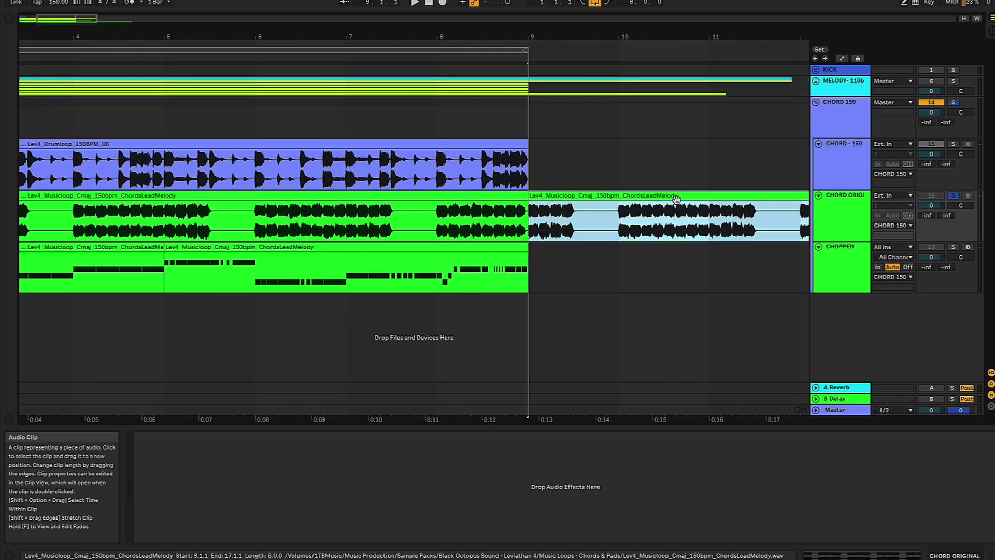
{"action": "double_click", "coordinate": [676, 202]}
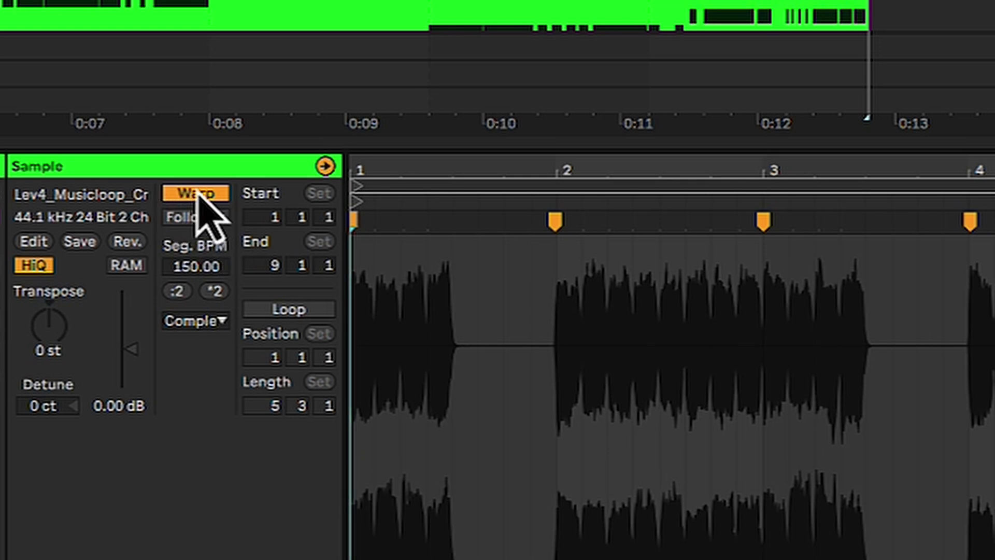
{"action": "left_click_drag", "start_coordinate": [373, 171], "coordinate": [356, 182]}
{"action": "left_click", "coordinate": [356, 224]}
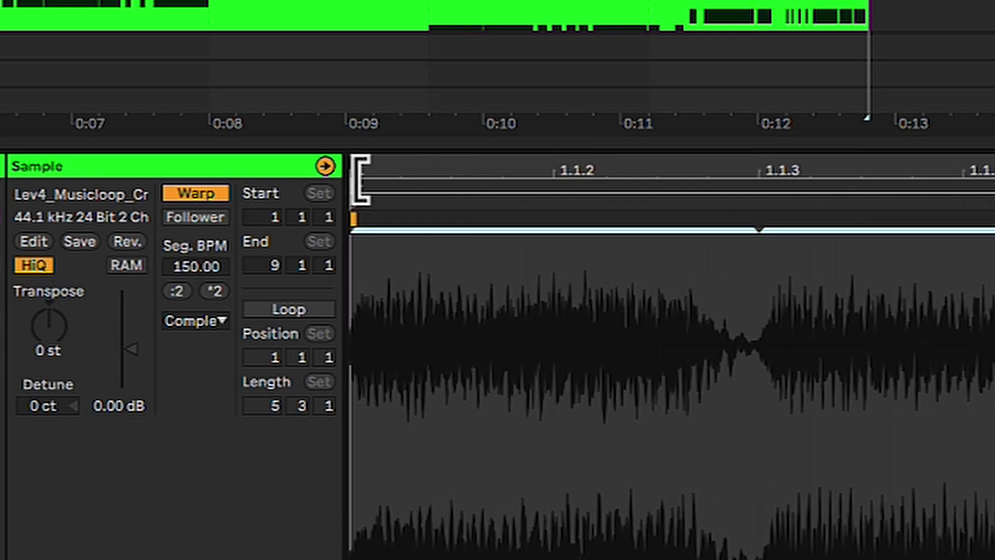
{"action": "left_click_drag", "start_coordinate": [354, 173], "coordinate": [354, 140]}
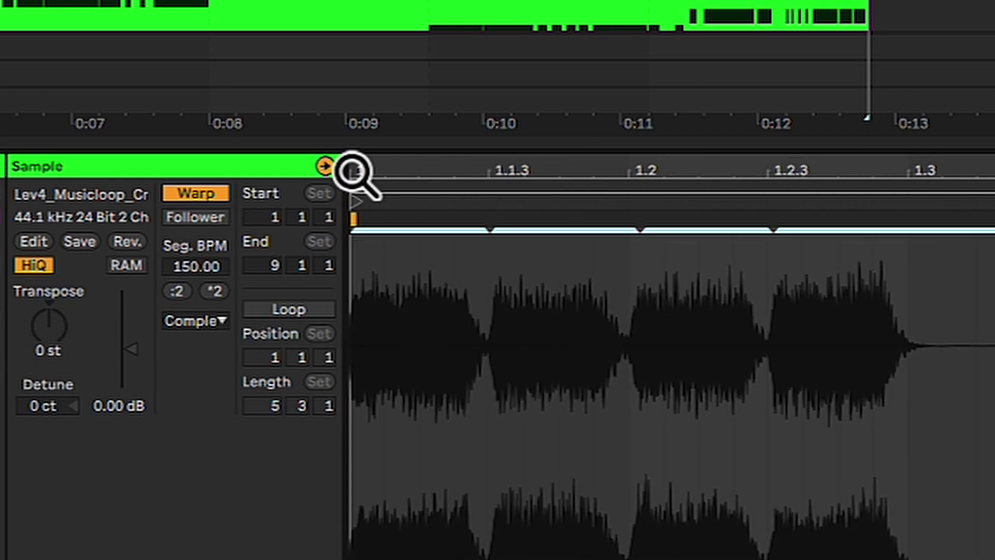
{"action": "key", "text": "space"}
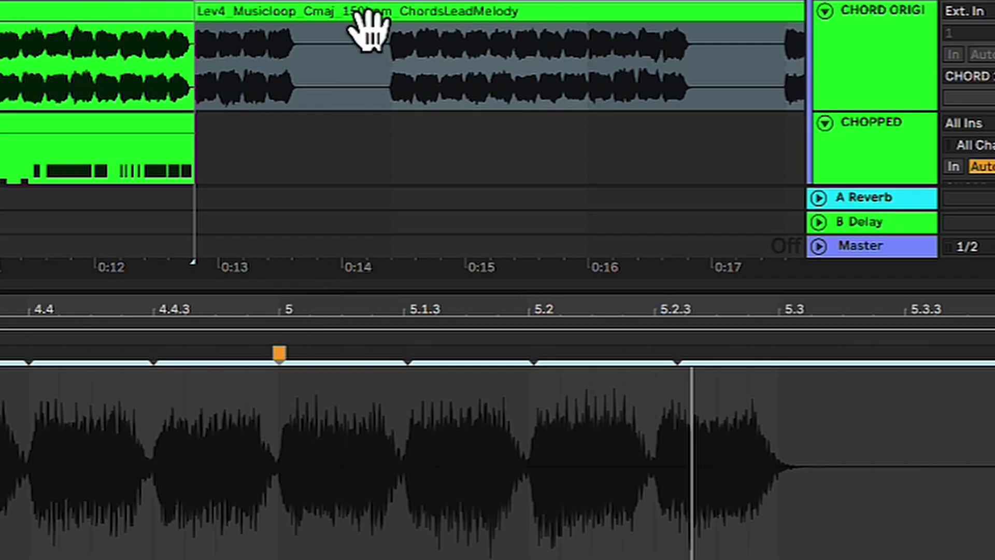
Slice the ChordsLeadMelody clip at bar 9 to a new MIDI track, one slice per warp marker, using the Built-in preset
{"action": "right_click", "coordinate": [355, 9]}
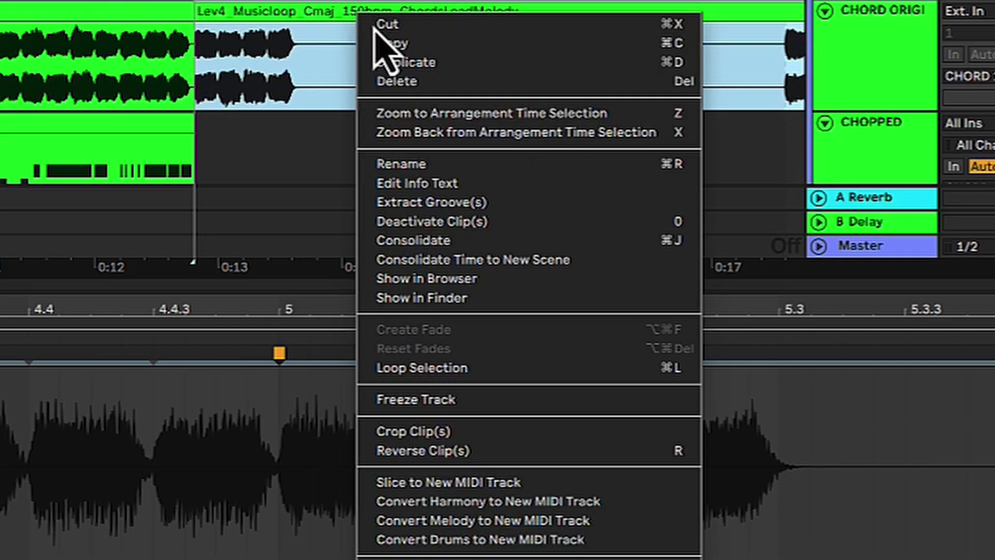
{"action": "left_click", "coordinate": [474, 480]}
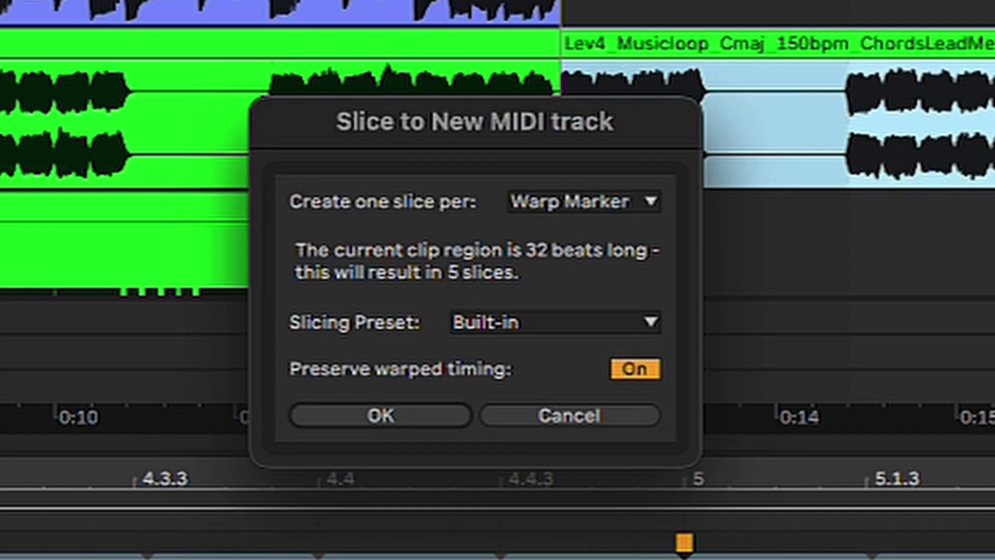
{"action": "left_click", "coordinate": [575, 203]}
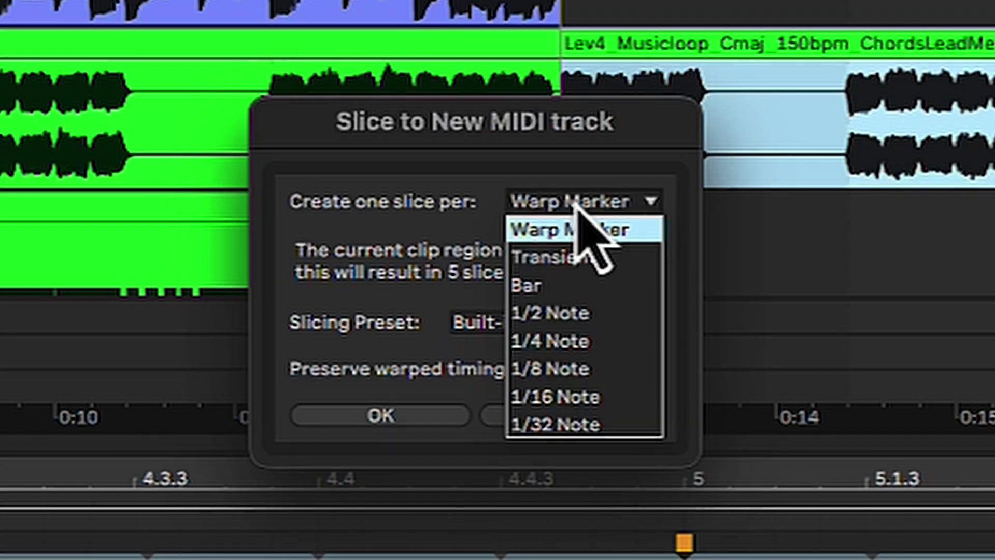
{"action": "left_click", "coordinate": [596, 264]}
{"action": "left_click", "coordinate": [627, 205]}
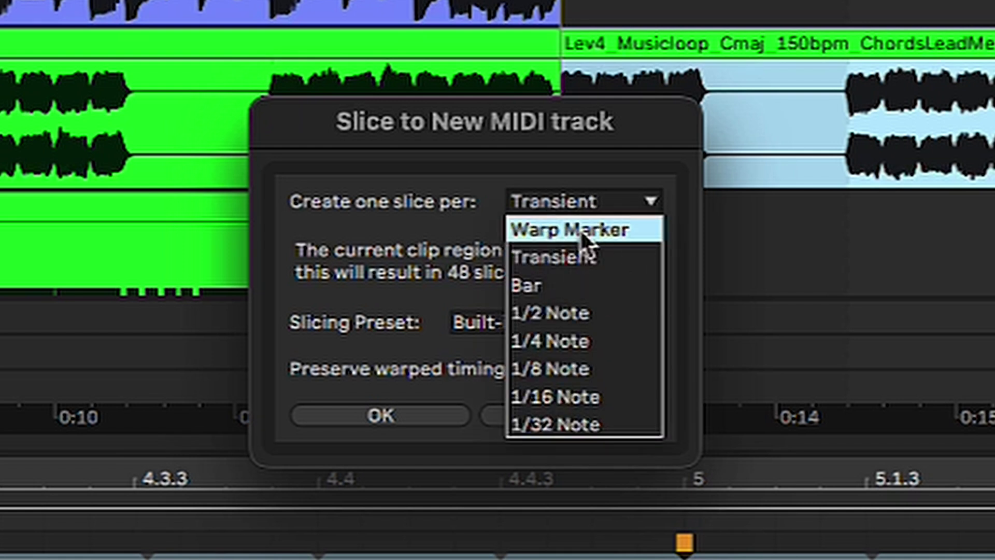
{"action": "left_click", "coordinate": [581, 236]}
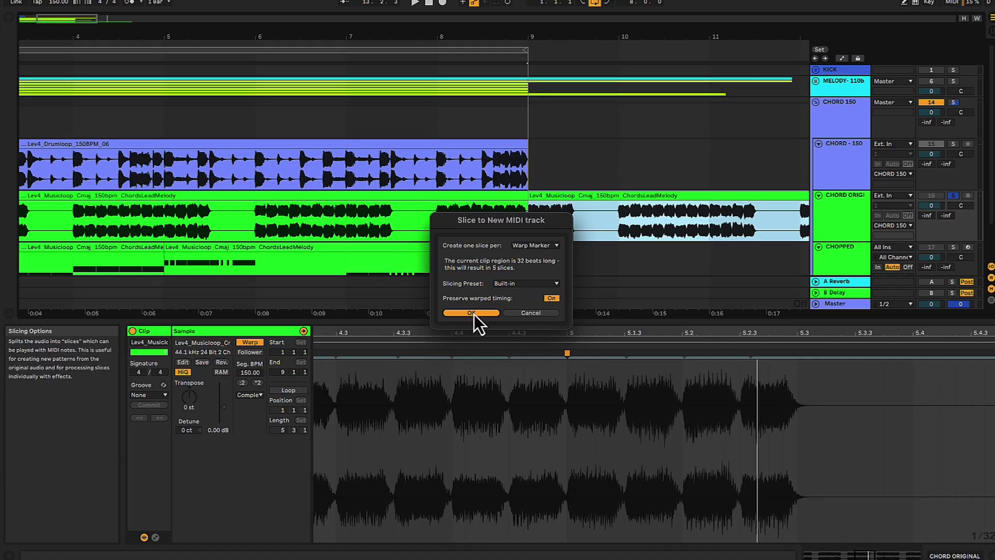
{"action": "left_click", "coordinate": [384, 417]}
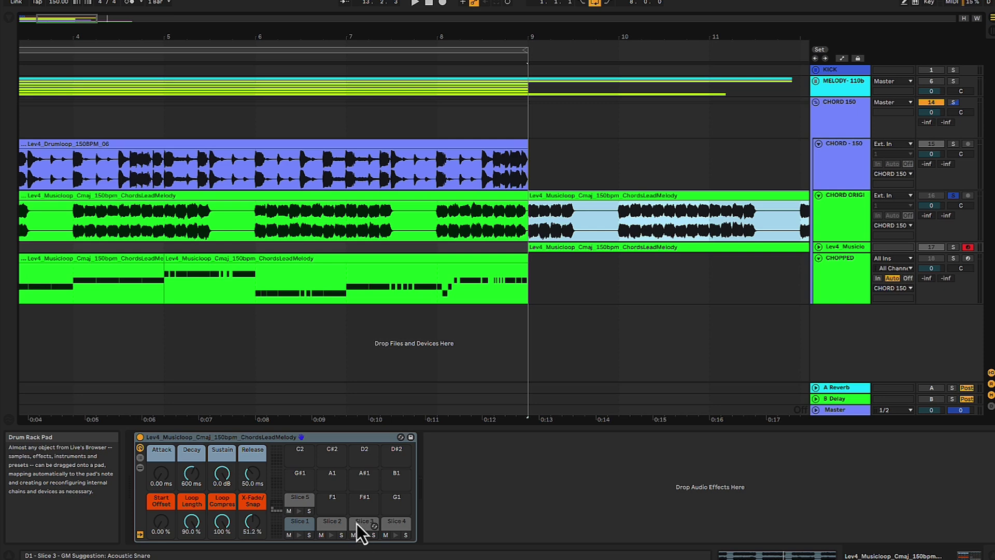
Play the ChordsLeadMelody clip on CHORD ORIGINAL and compare it with the two MIDI clips on the CHOPPED track
{"action": "scroll", "coordinate": [181, 312], "scroll_direction": "down", "scroll_amount": 5}
{"action": "scroll", "coordinate": [181, 312], "scroll_direction": "up", "scroll_amount": 2}
{"action": "left_click", "coordinate": [140, 258]}
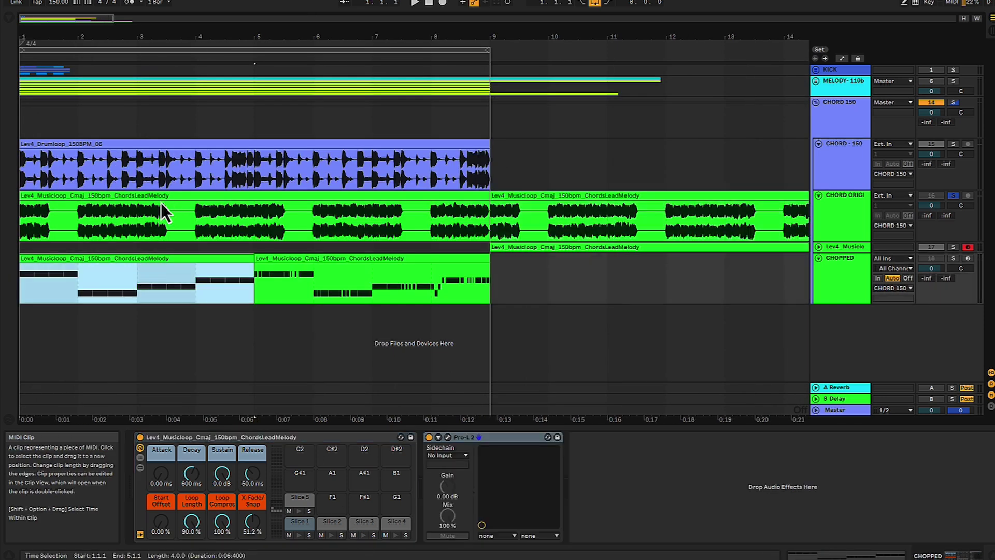
{"action": "left_click", "coordinate": [160, 208]}
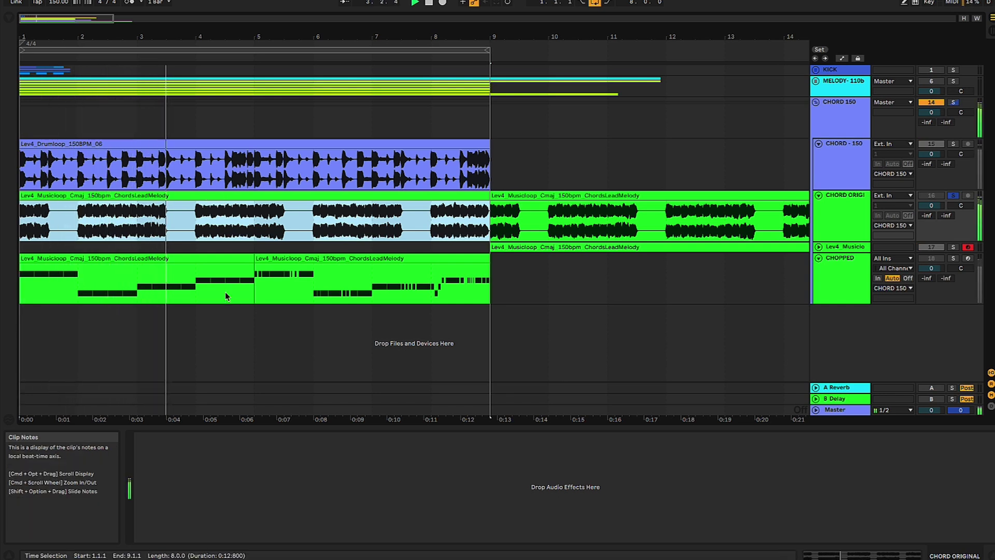
{"action": "left_click", "coordinate": [214, 259]}
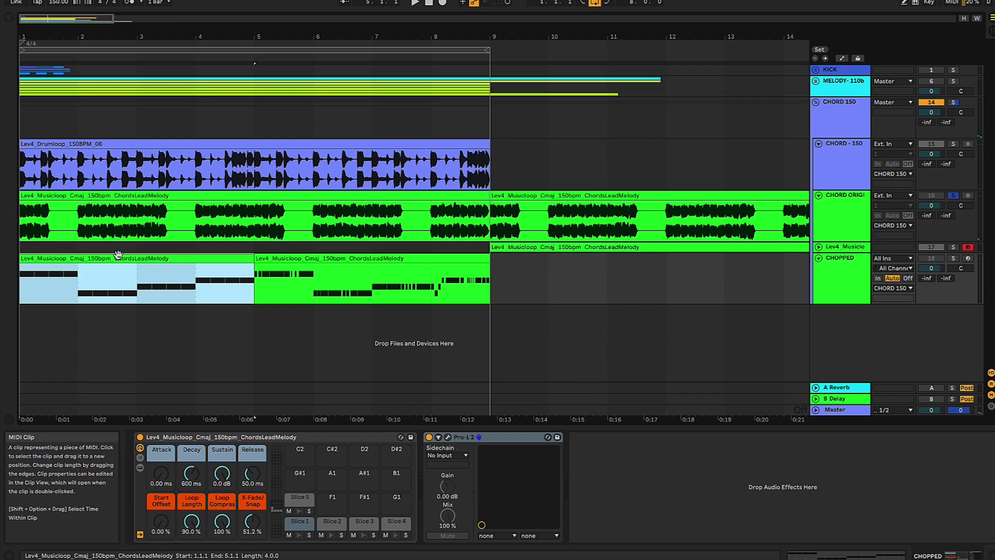
{"action": "double_click", "coordinate": [315, 260]}
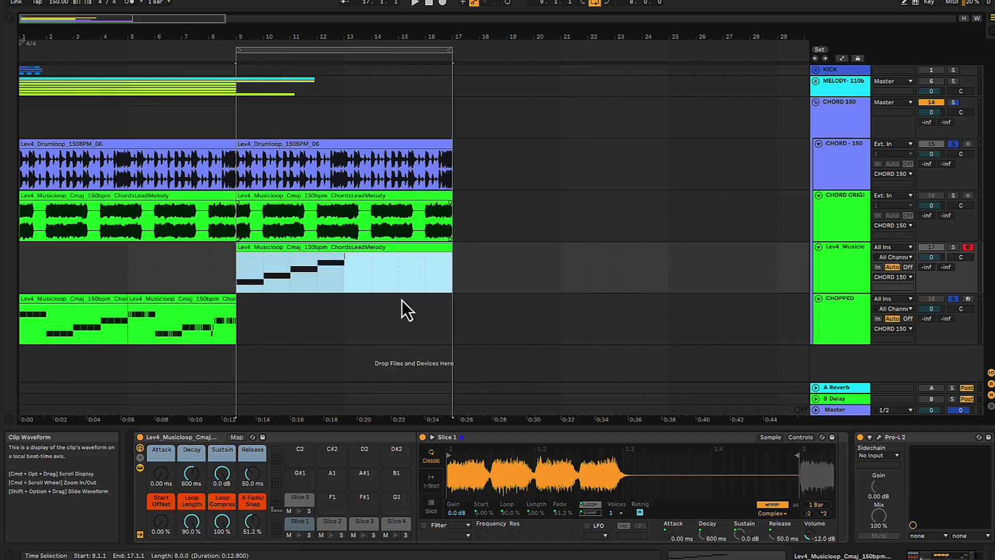
Solo the new sliced track, open its MIDI clip and audition slices 1 to 4
{"action": "left_click", "coordinate": [857, 280]}
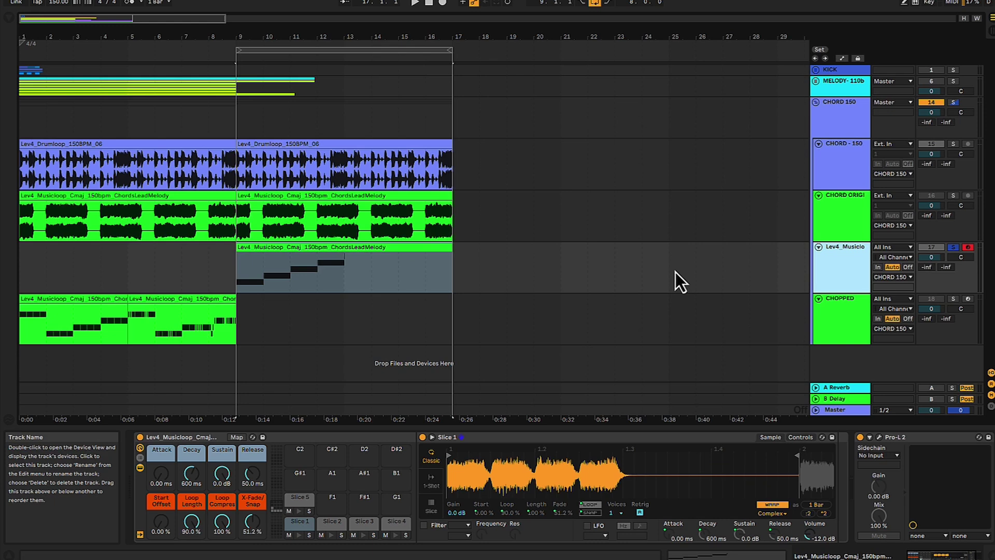
{"action": "left_click", "coordinate": [417, 258]}
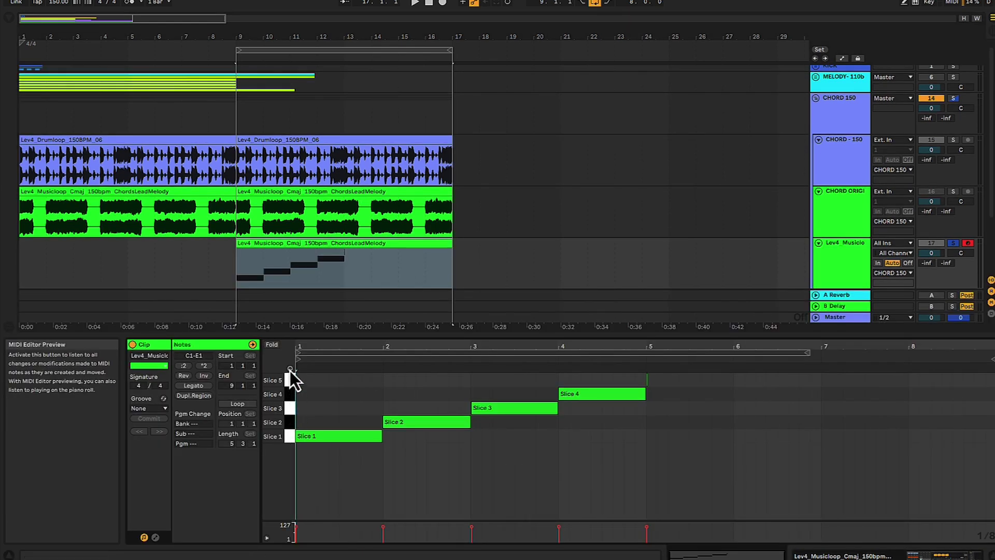
{"action": "left_click", "coordinate": [290, 437]}
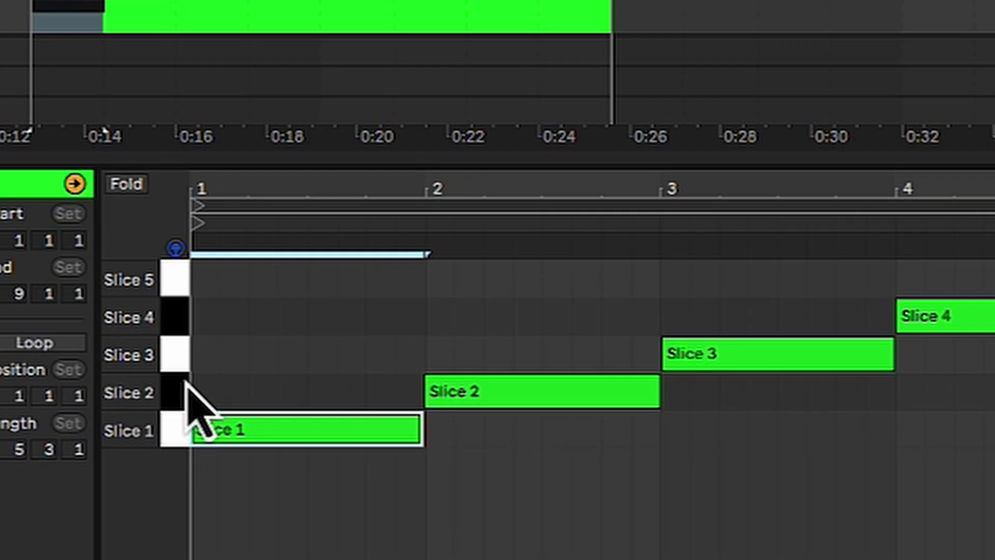
{"action": "left_click", "coordinate": [184, 390]}
{"action": "left_click", "coordinate": [185, 362]}
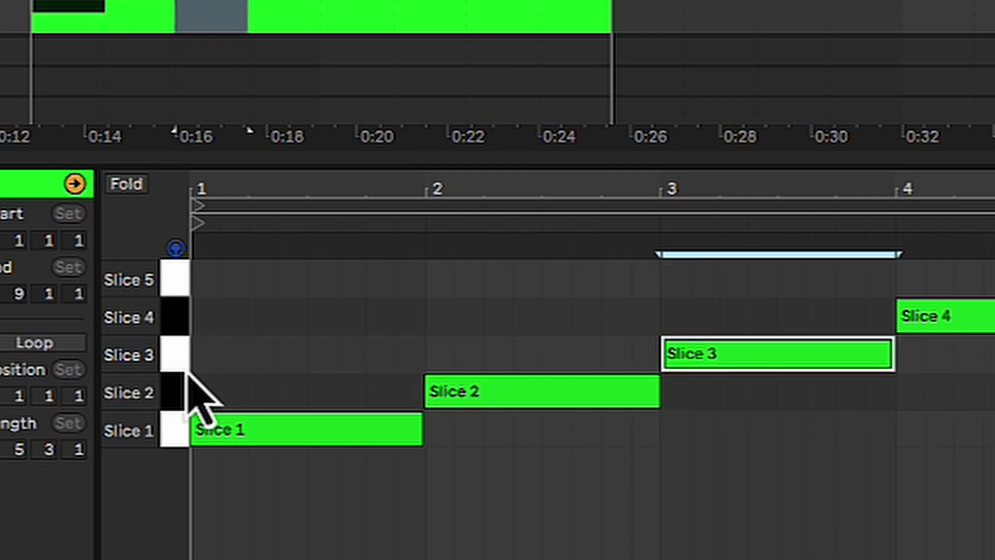
{"action": "left_click", "coordinate": [177, 319]}
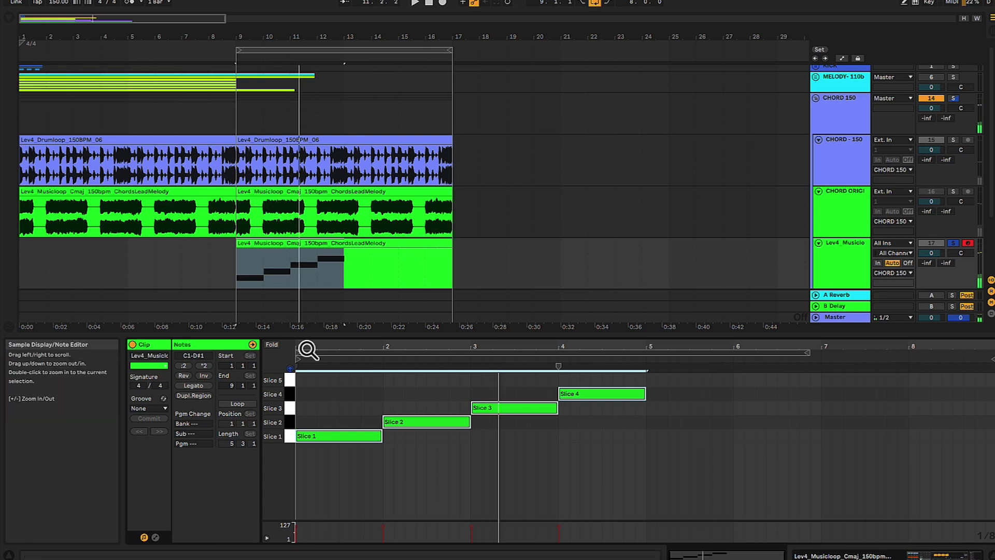
{"action": "mouse_move", "coordinate": [309, 349]}
{"action": "left_mouse_down"}
{"action": "mouse_move", "coordinate": [309, 363]}
{"action": "mouse_move", "coordinate": [309, 349]}
{"action": "left_mouse_up"}
Shorten the Slice 1 note at the start of bar 1 to one beat
{"action": "left_click", "coordinate": [361, 437]}
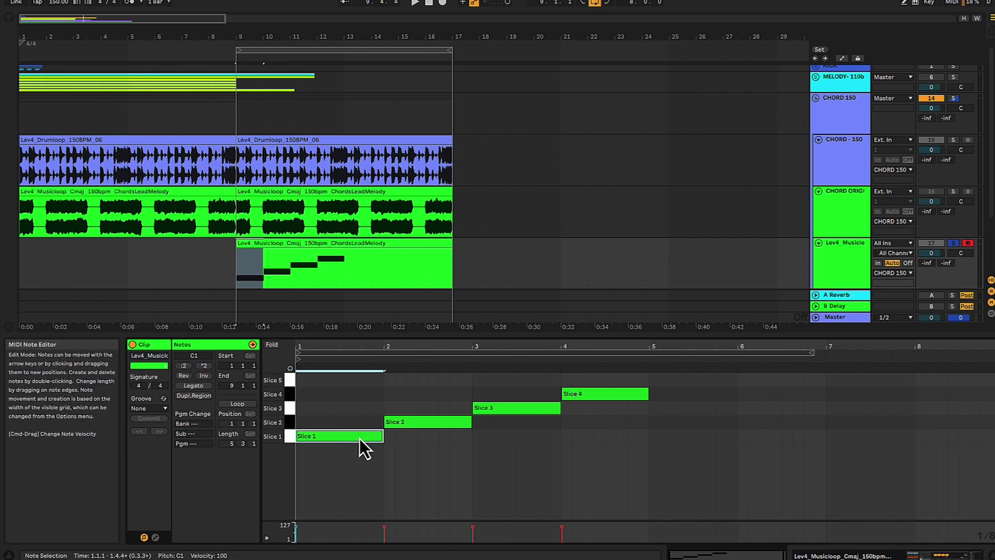
{"action": "key", "text": "shift+Left"}
{"action": "key", "text": "shift+Left"}
{"action": "key", "text": "shift+Left"}
Fill the rest of bar 1 with duplicates of the short note, placed in order on Slice 3, Slice 4 and Slice 1
{"action": "key", "text": "ctrl+d"}
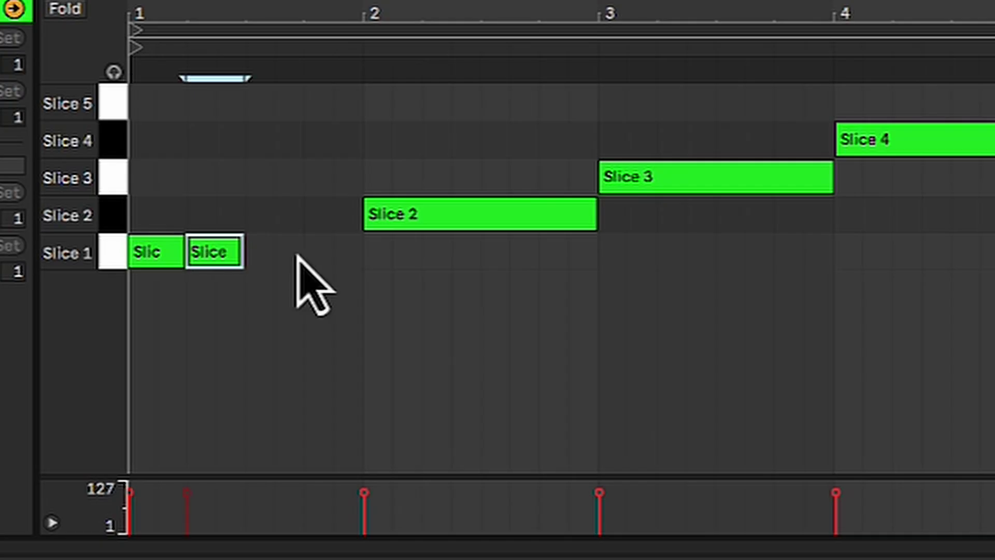
{"action": "key", "text": "Up"}
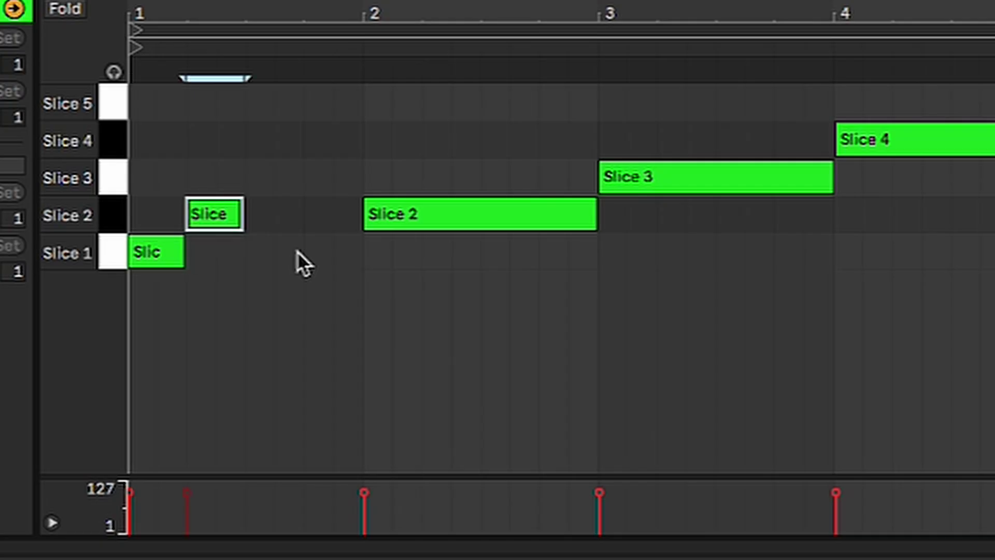
{"action": "key", "text": "Up"}
{"action": "key", "text": "ctrl+d"}
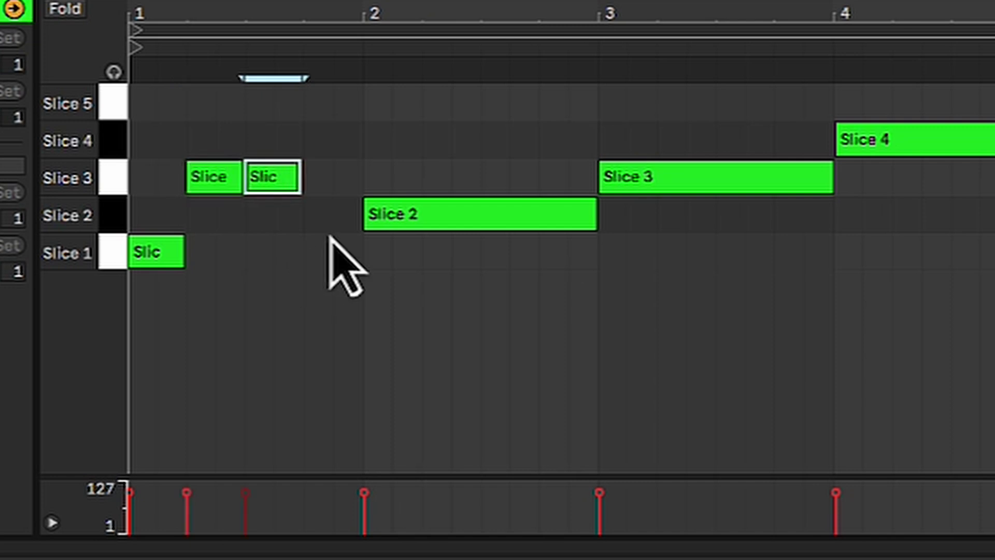
{"action": "key", "text": "Up"}
{"action": "key", "text": "ctrl+d"}
{"action": "key", "text": "Down"}
{"action": "key", "text": "Down"}
{"action": "key", "text": "Down"}
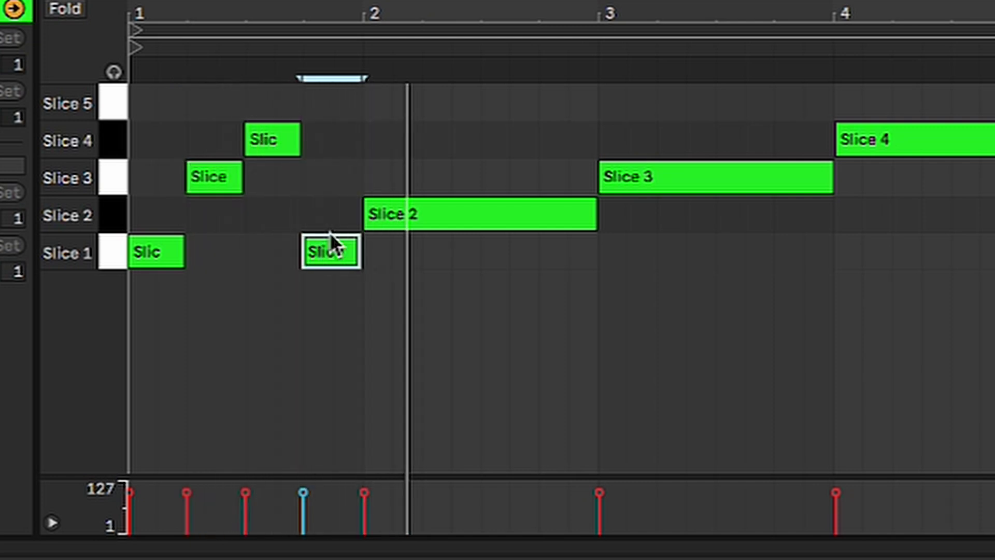
Replace the long Slice 3 note in bar 3 with a copy of bar 1's four-note pattern
{"action": "double_click", "coordinate": [703, 189]}
{"action": "left_click_drag", "start_coordinate": [327, 297], "coordinate": [131, 111]}
{"action": "key", "text": "ctrl+d"}
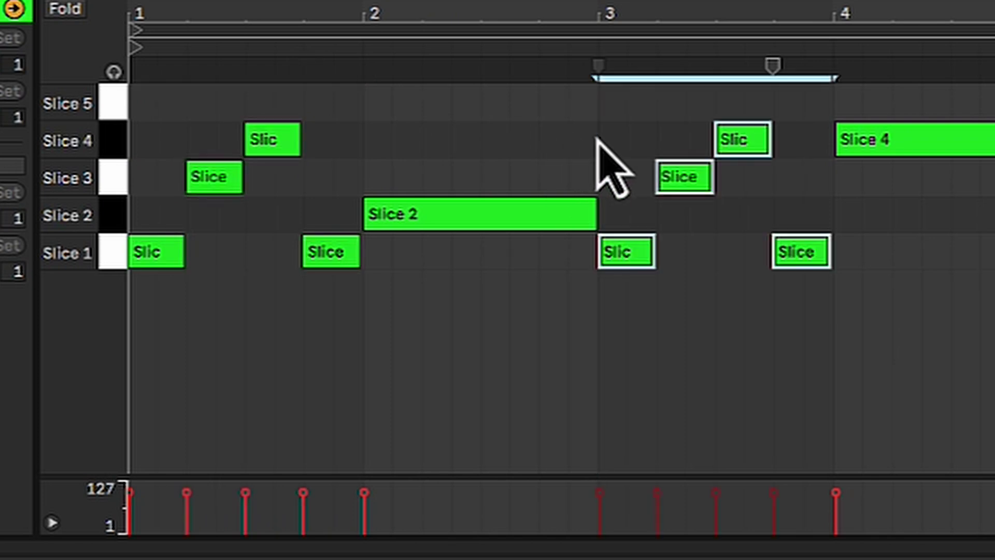
Swap the pitches of the two long notes, moving bar 2's note to Slice 4 and bar 4's note to Slice 2
{"action": "left_click", "coordinate": [933, 141]}
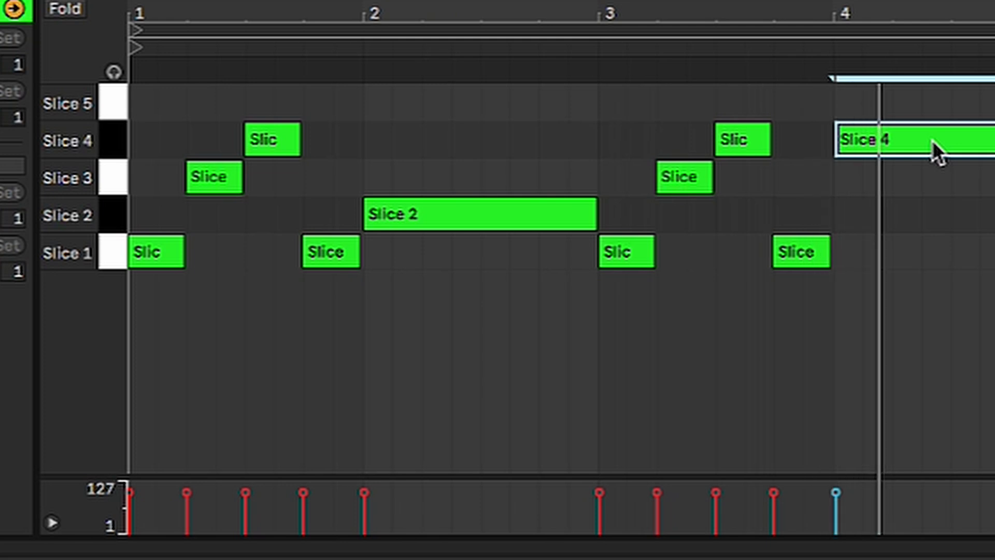
{"action": "left_click", "coordinate": [113, 214]}
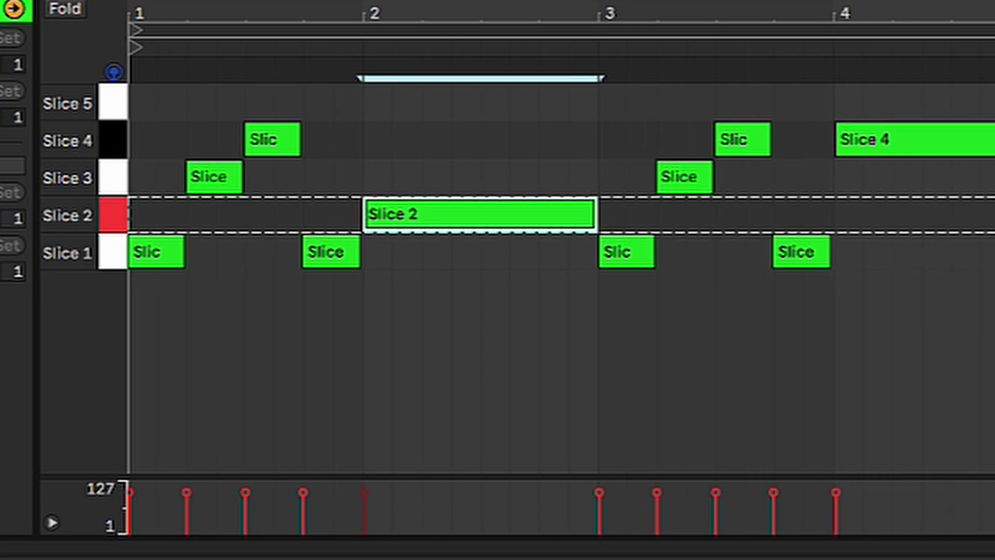
{"action": "left_click", "coordinate": [117, 149]}
{"action": "left_click_drag", "start_coordinate": [411, 212], "coordinate": [421, 138]}
{"action": "left_click_drag", "start_coordinate": [853, 138], "coordinate": [853, 218]}
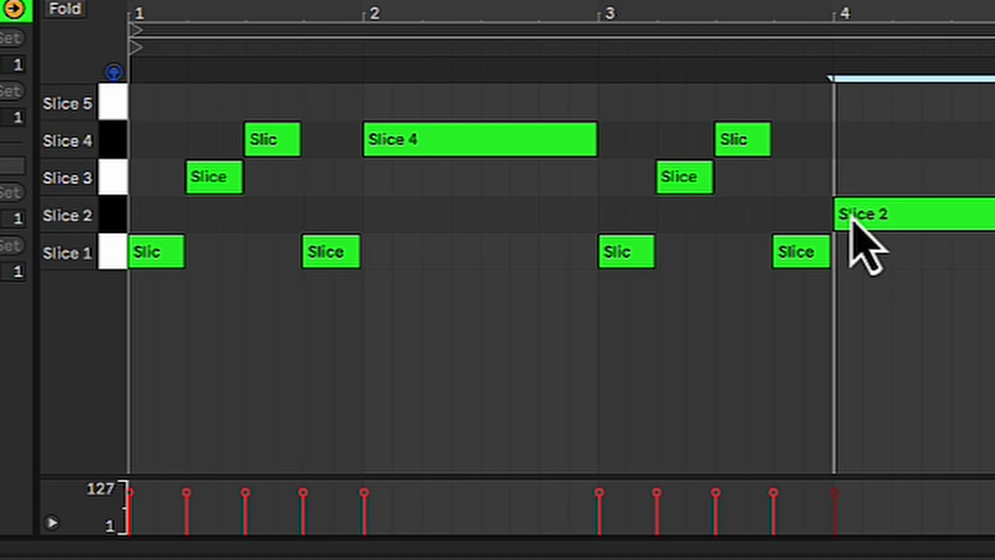
Play the rearranged slice pattern on the sliced track together with the drum loop
{"action": "key", "text": "space"}
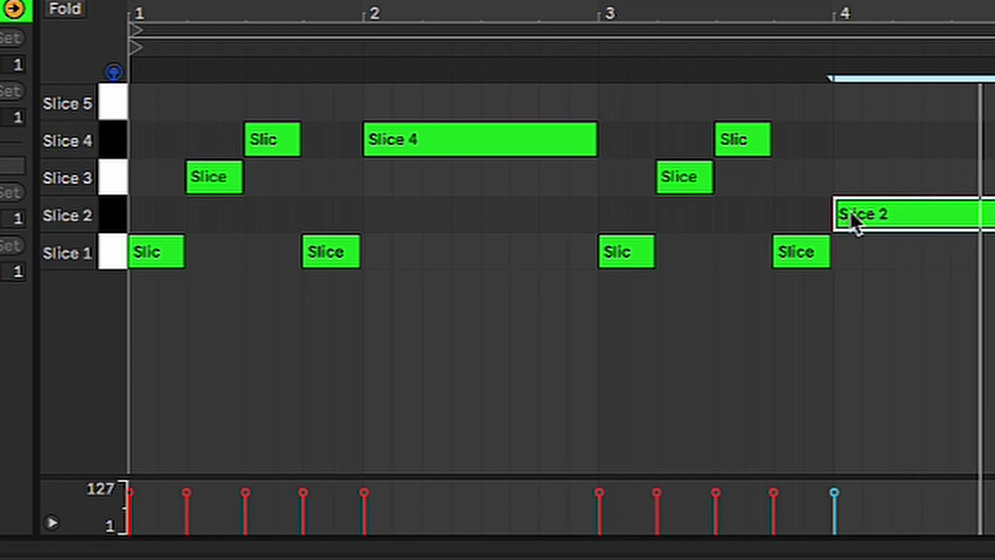
{"action": "left_click", "coordinate": [951, 329]}
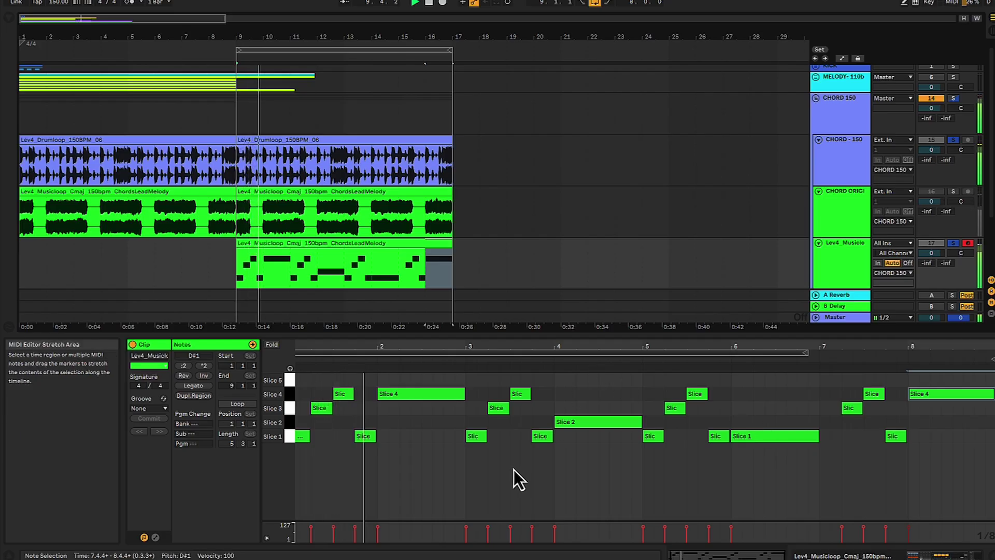
{"action": "left_click", "coordinate": [427, 395]}
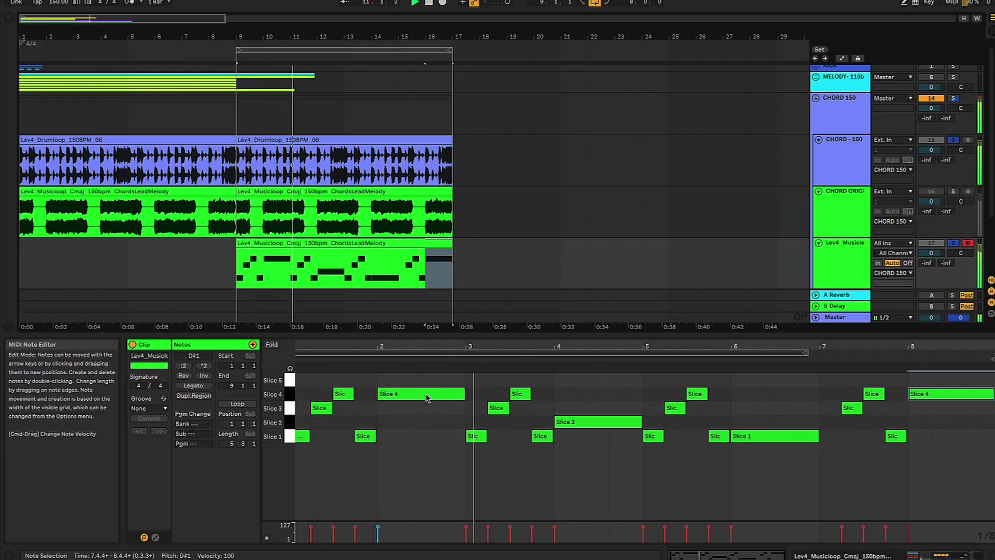